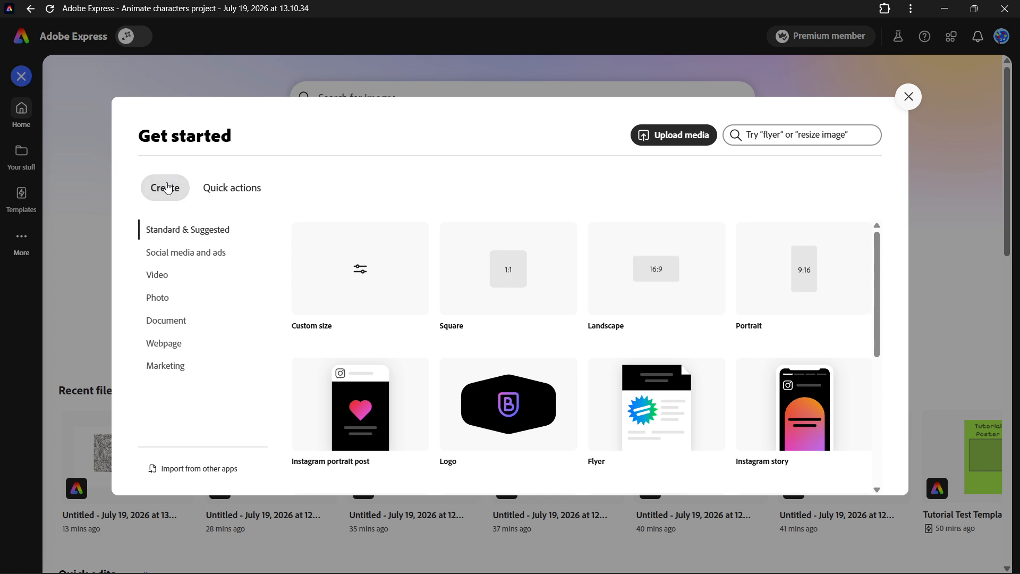
Step: Find the carousel formats and create a blank Instagram carousel file, dismissing the Learn tutorial
click(791, 128)
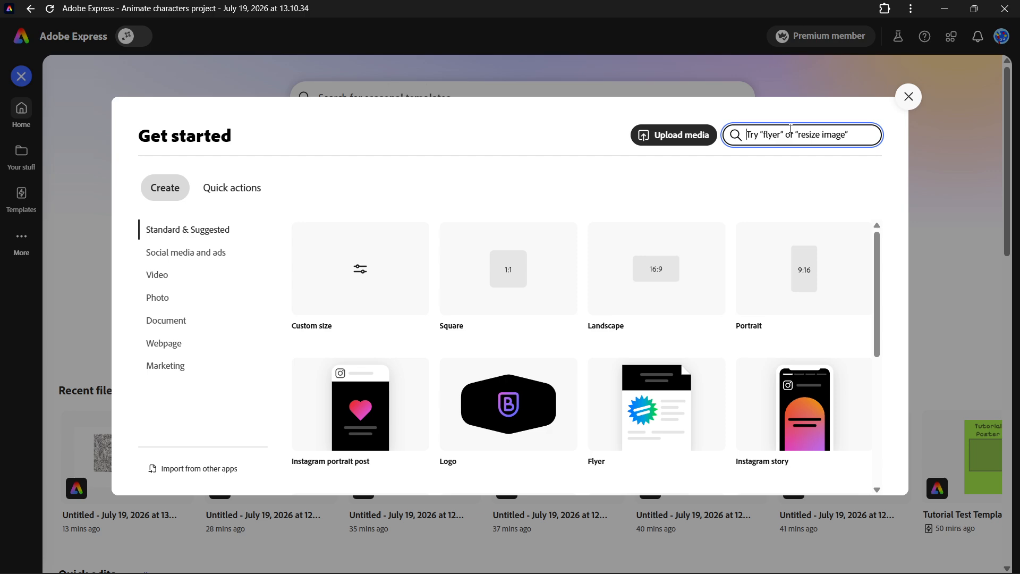
text(carou)
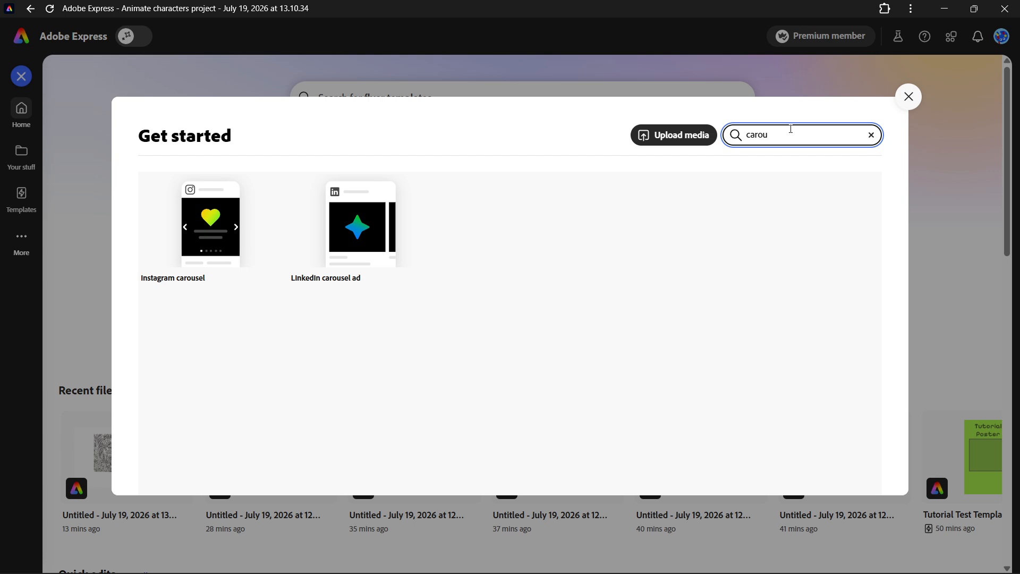
mouse_move(178, 287)
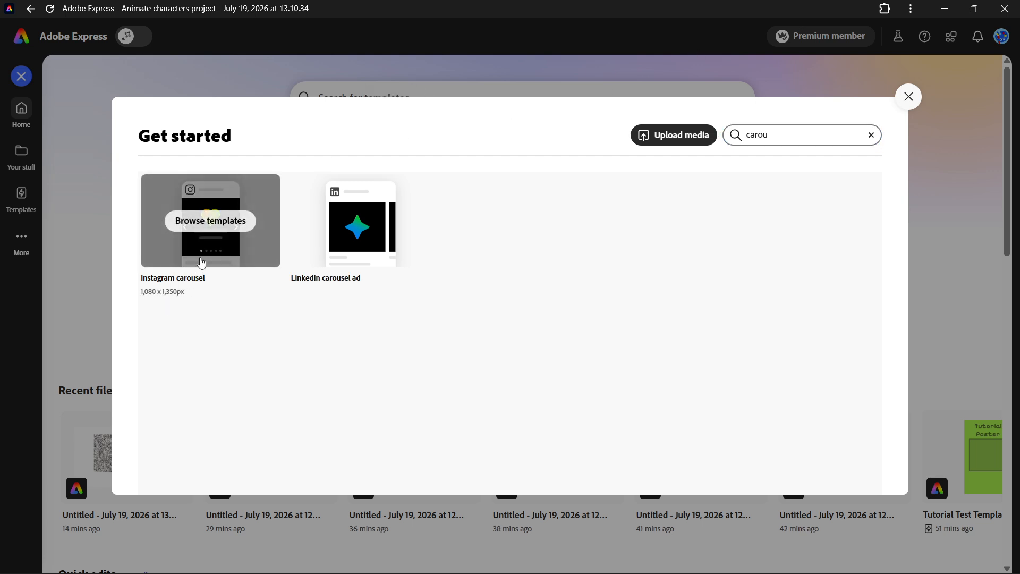
click(202, 263)
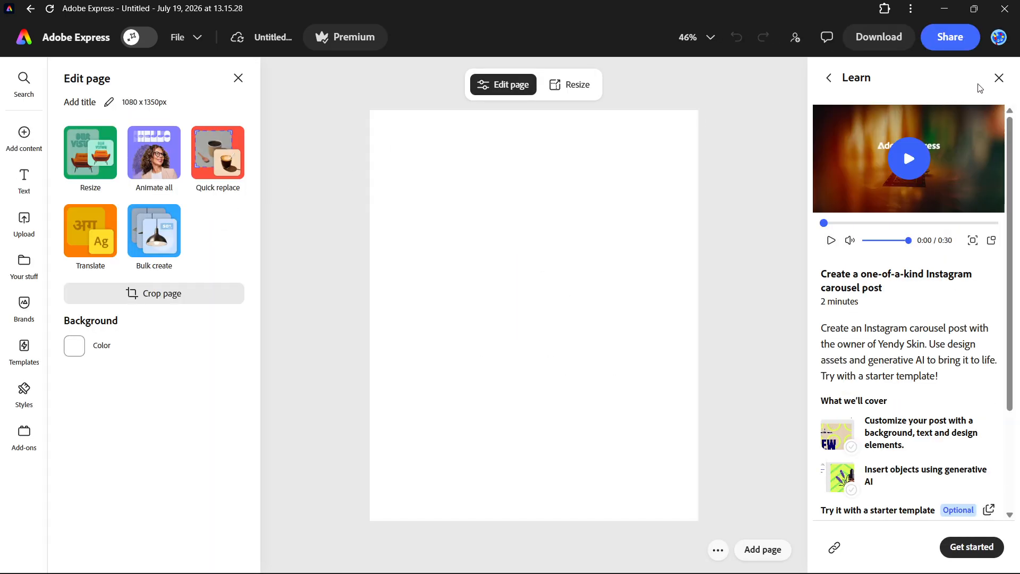
click(998, 78)
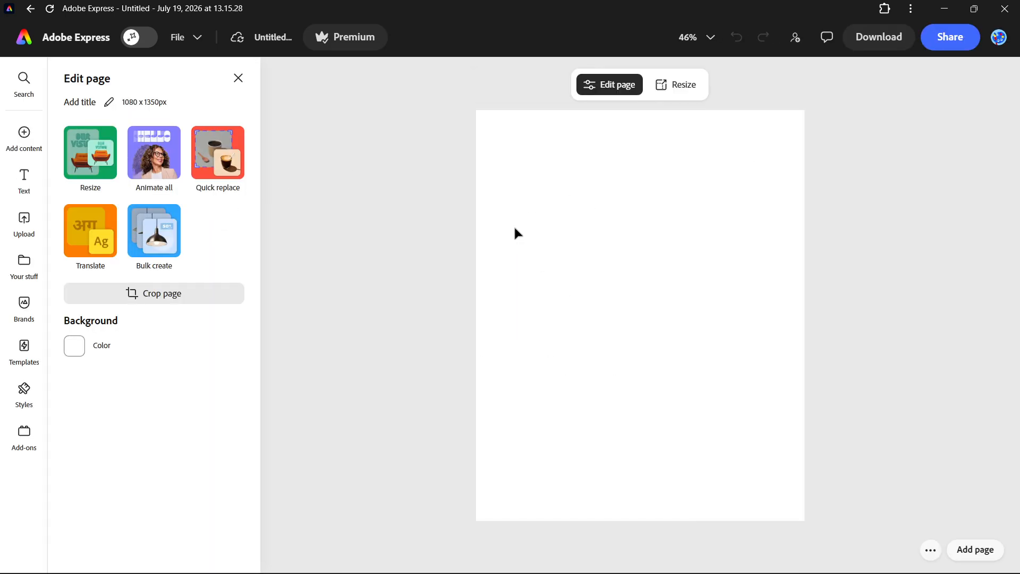
Step: Browse the available Instagram carousel templates and look through the other content sources, including the saved files
click(25, 353)
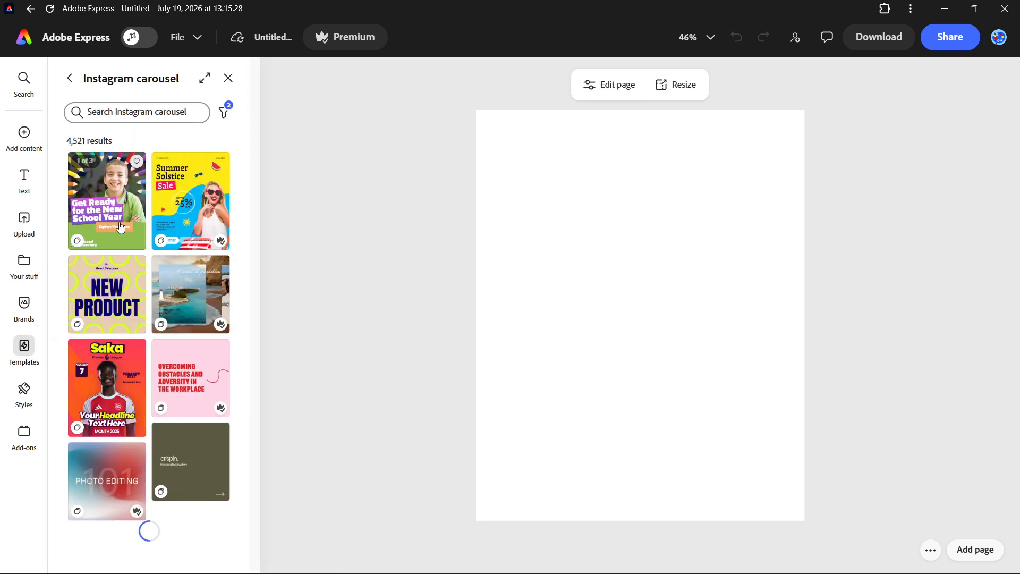
scroll(192, 456, down, 2)
scroll(183, 372, up, 2)
scroll(178, 345, down, 8)
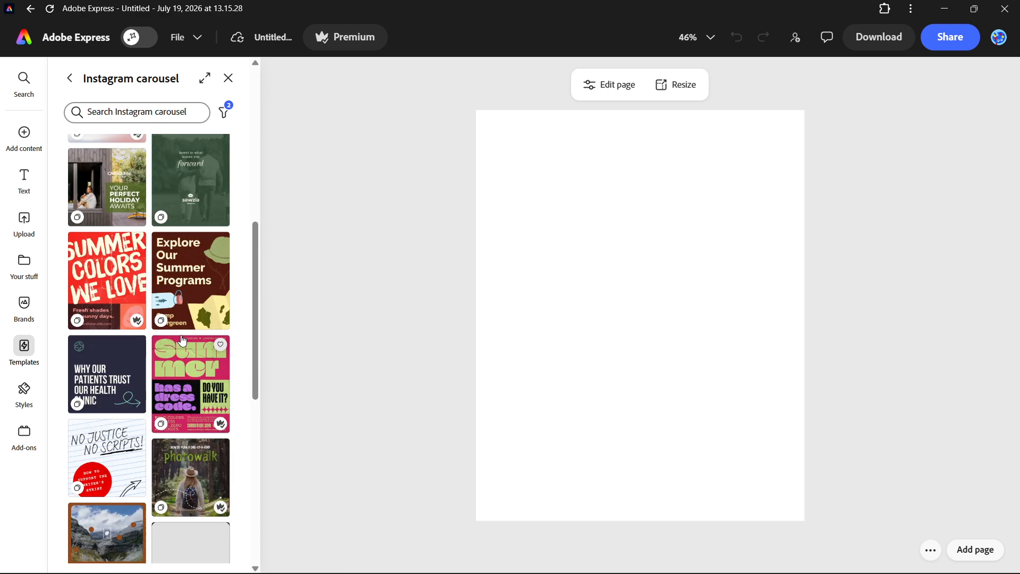
scroll(178, 344, up, 8)
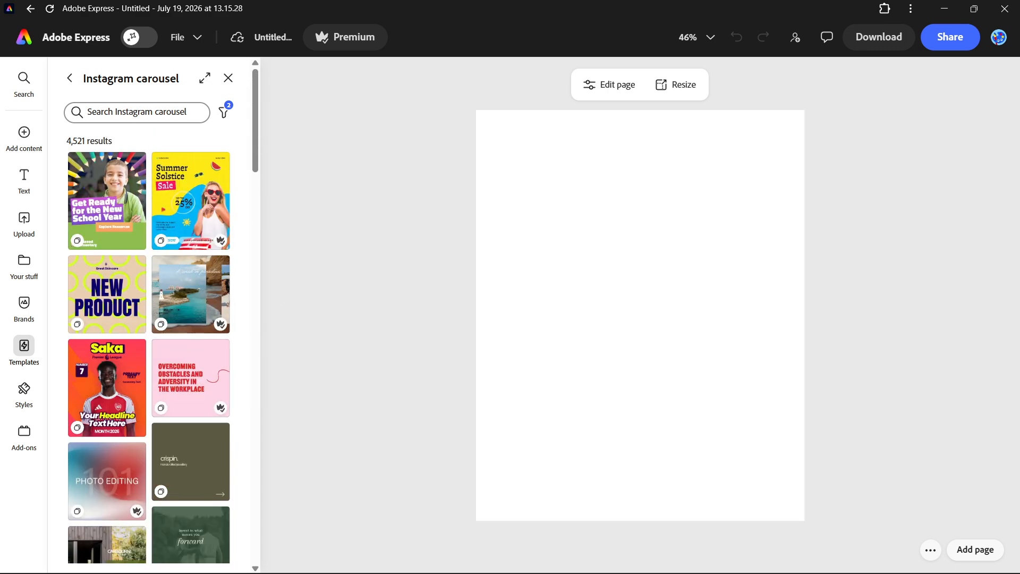
click(23, 136)
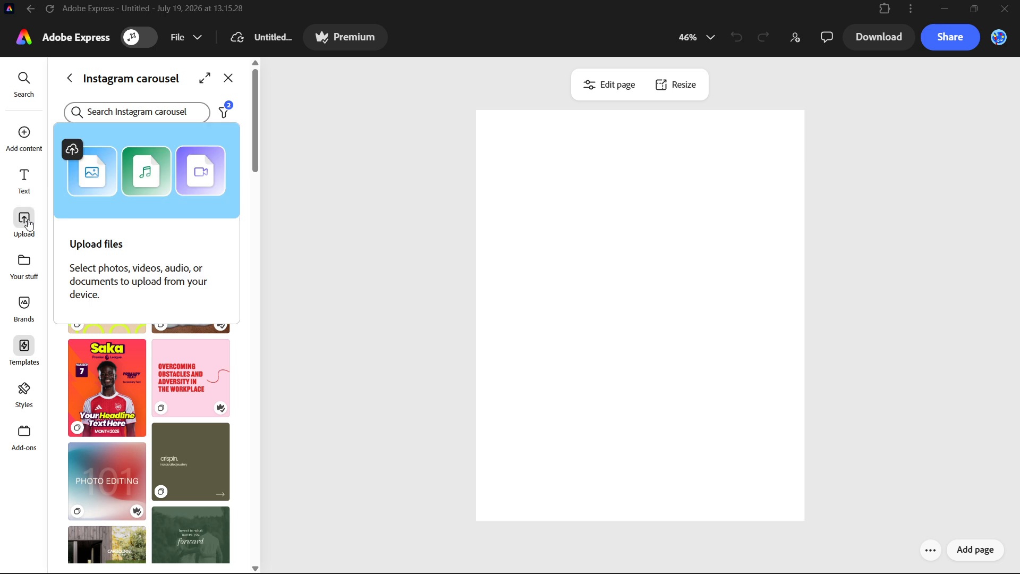
click(24, 263)
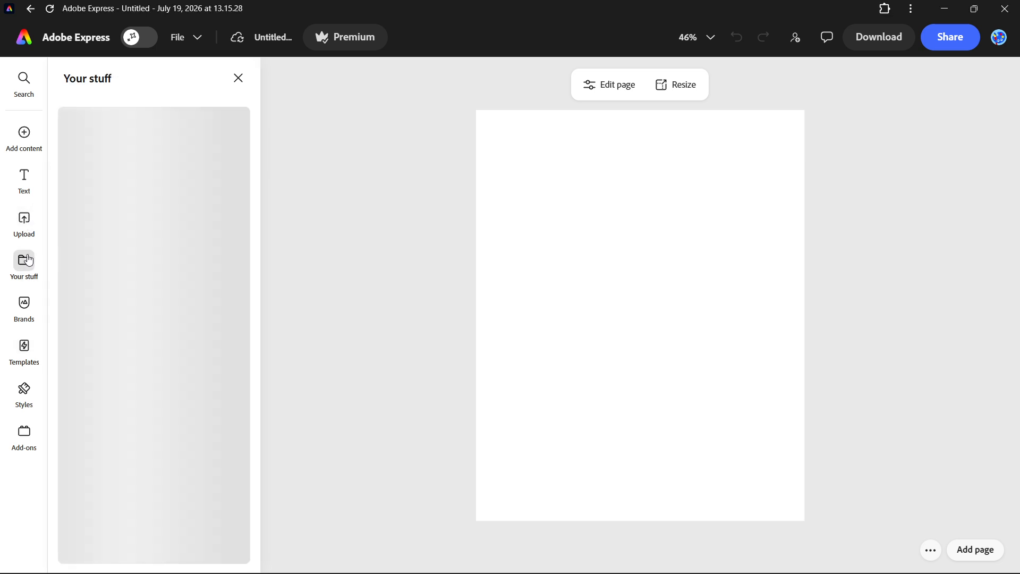
Step: Add a title reading "Page 1" and move it to the upper part of the page, centred horizontally
click(27, 183)
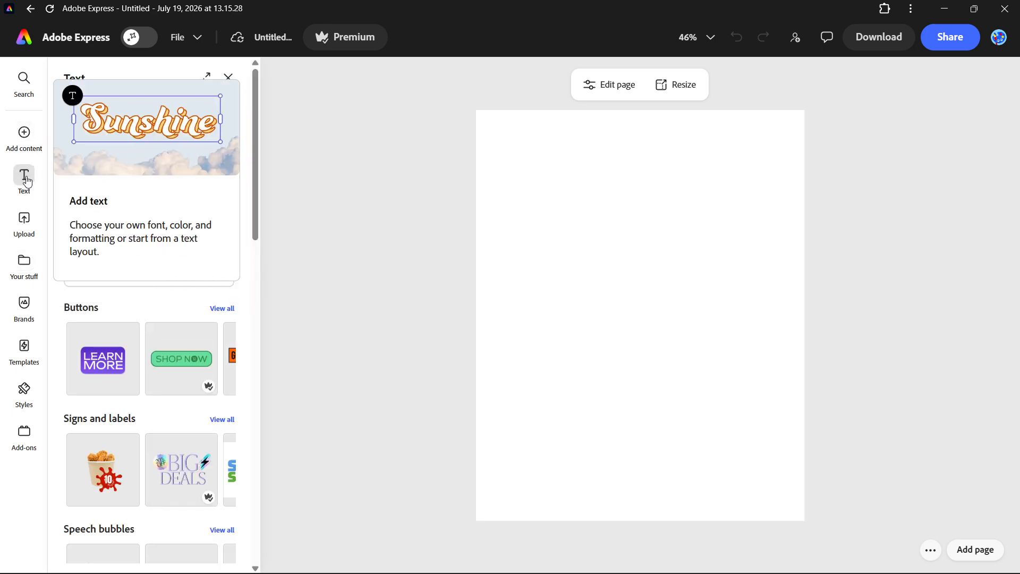
click(124, 201)
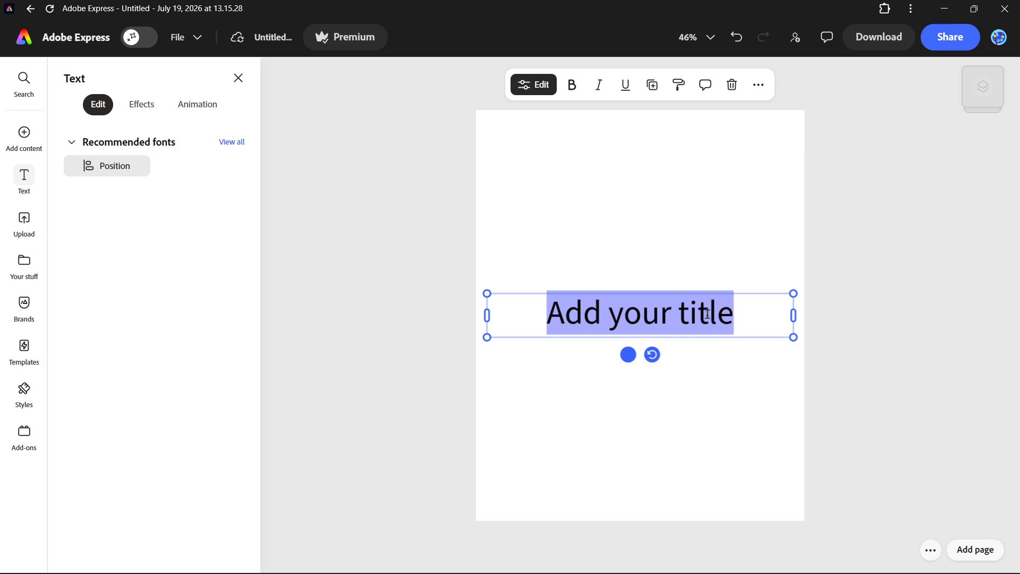
double_click(708, 319)
triple_click(709, 320)
text(Page 1)
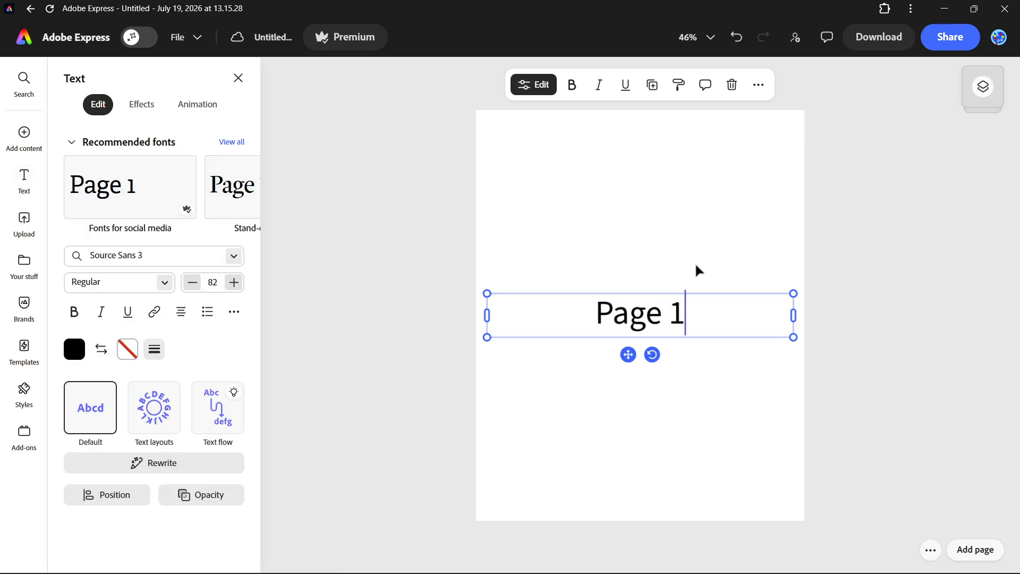
key(Escape)
drag(673, 324, 667, 248)
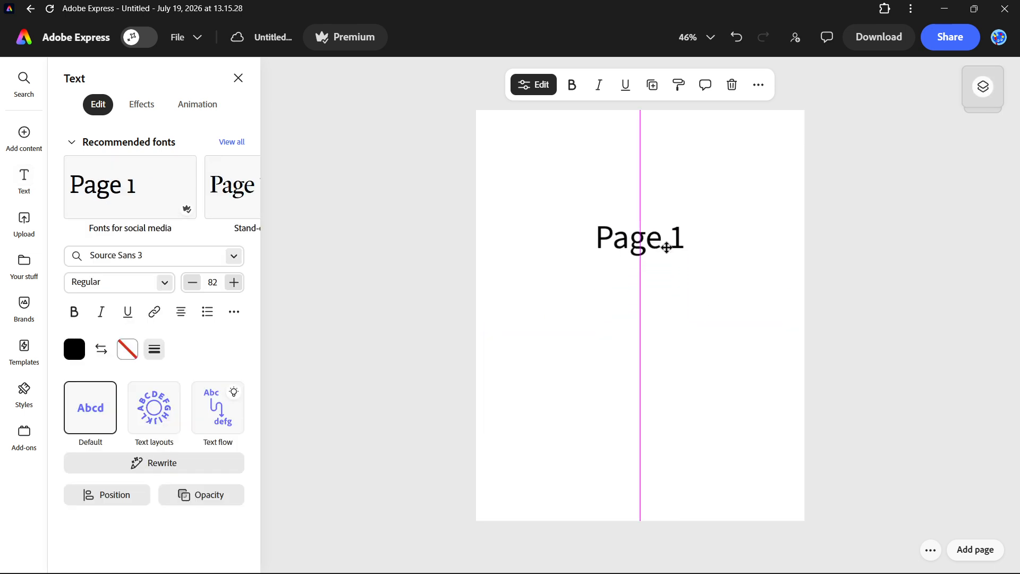
Step: Insert the recently used perfume bottle photo and move it down below the page's centre
click(28, 145)
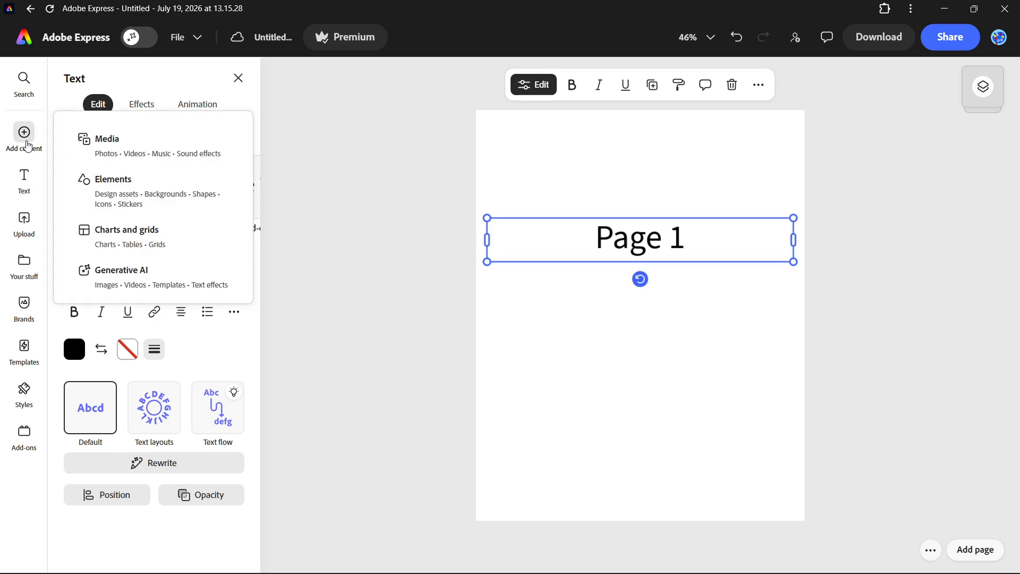
click(133, 152)
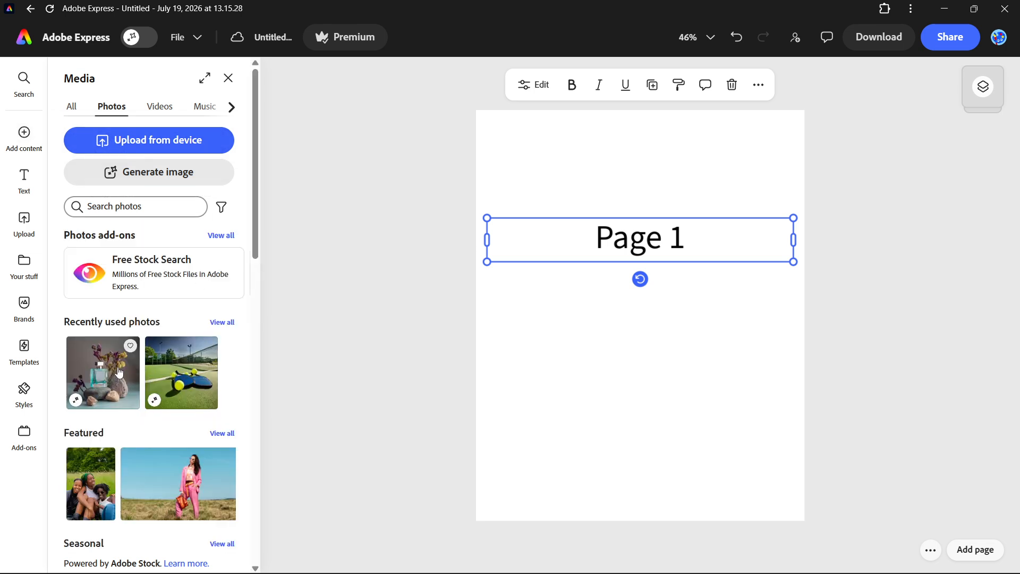
click(119, 373)
drag(640, 308, 640, 375)
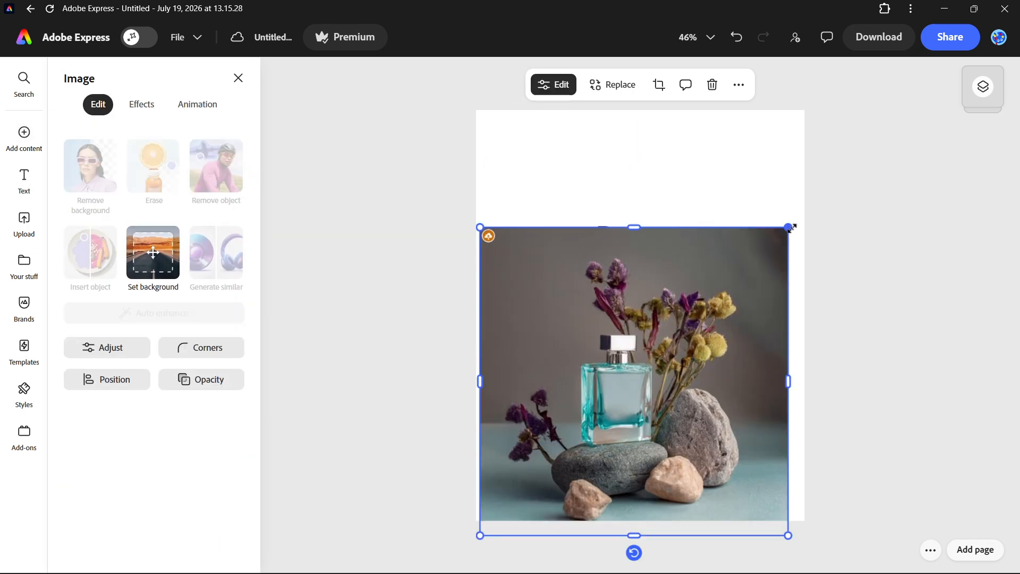
Step: Scale down the perfume photo and arrange it with the title so it sits centred directly beneath "Page 1"
drag(792, 229, 731, 284)
drag(647, 372, 665, 328)
click(693, 250)
shift+click(693, 348)
click(818, 325)
click(665, 322)
click(801, 333)
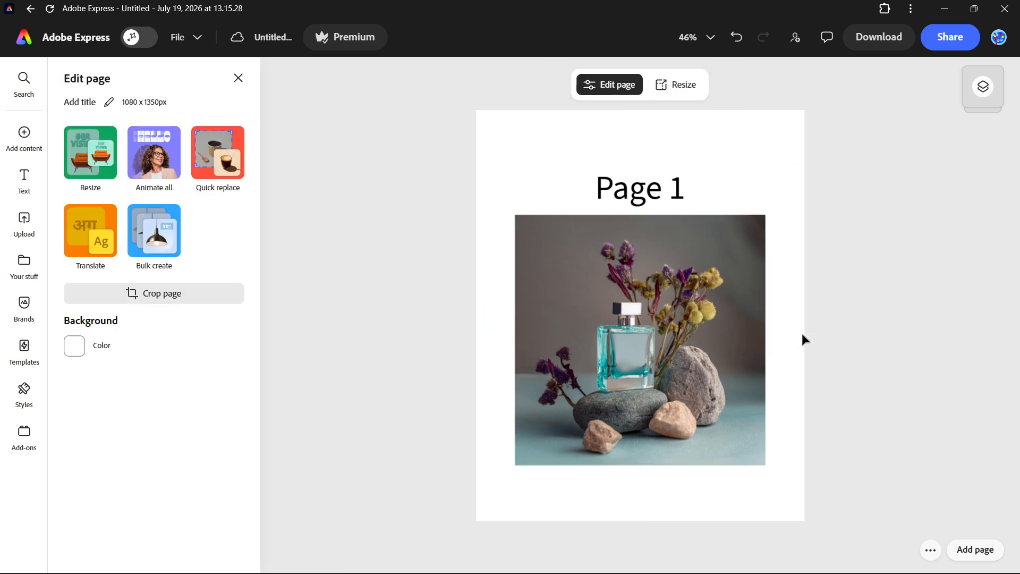
Step: Examine the media, elements, charts and grids, and generative AI categories available for adding content
click(24, 133)
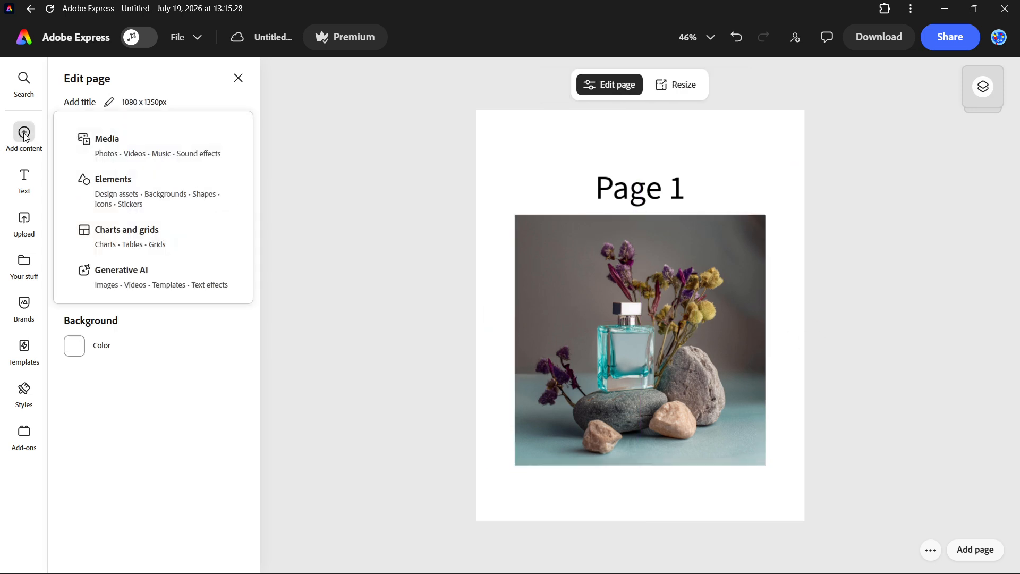
click(137, 147)
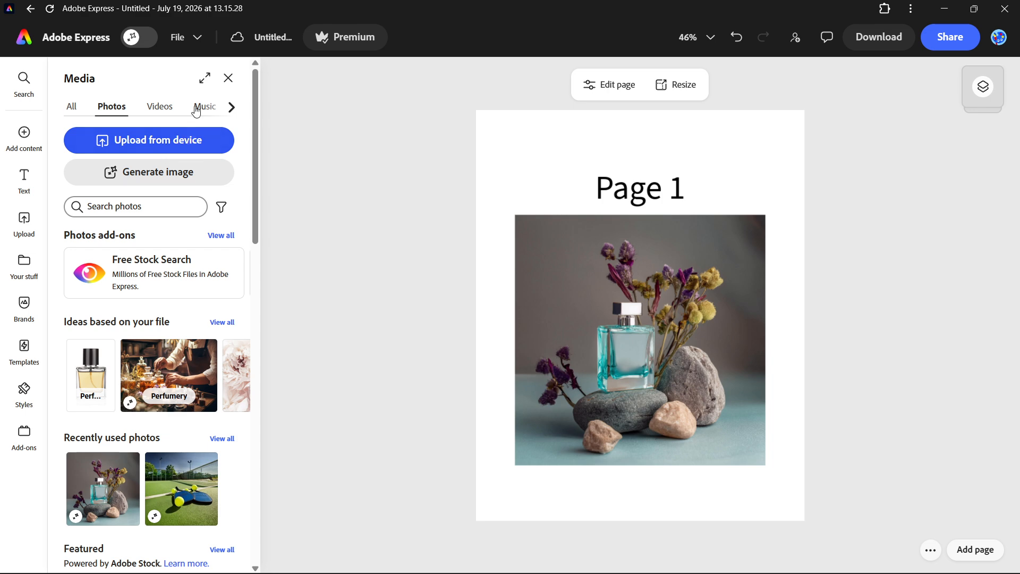
click(25, 137)
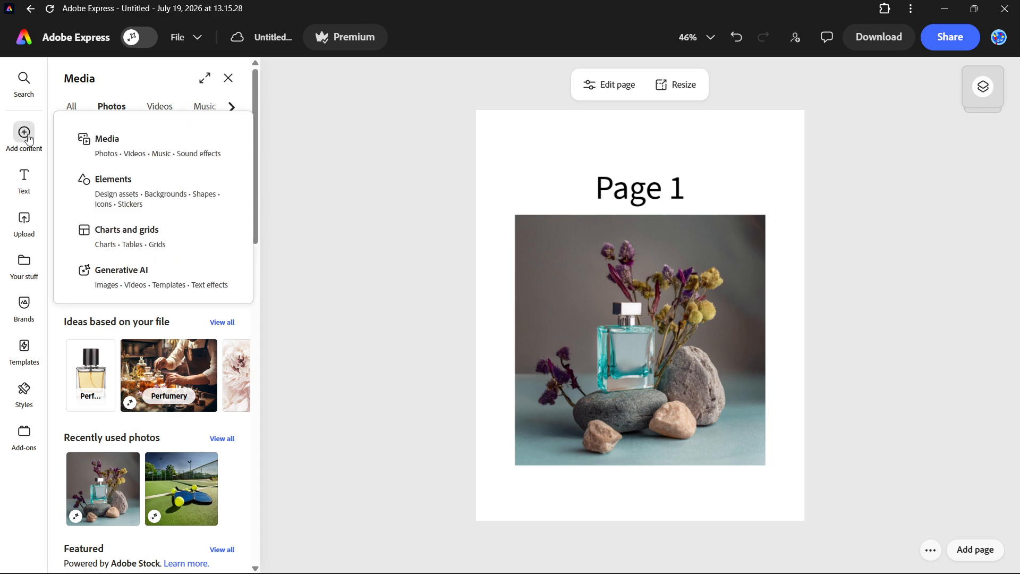
click(104, 190)
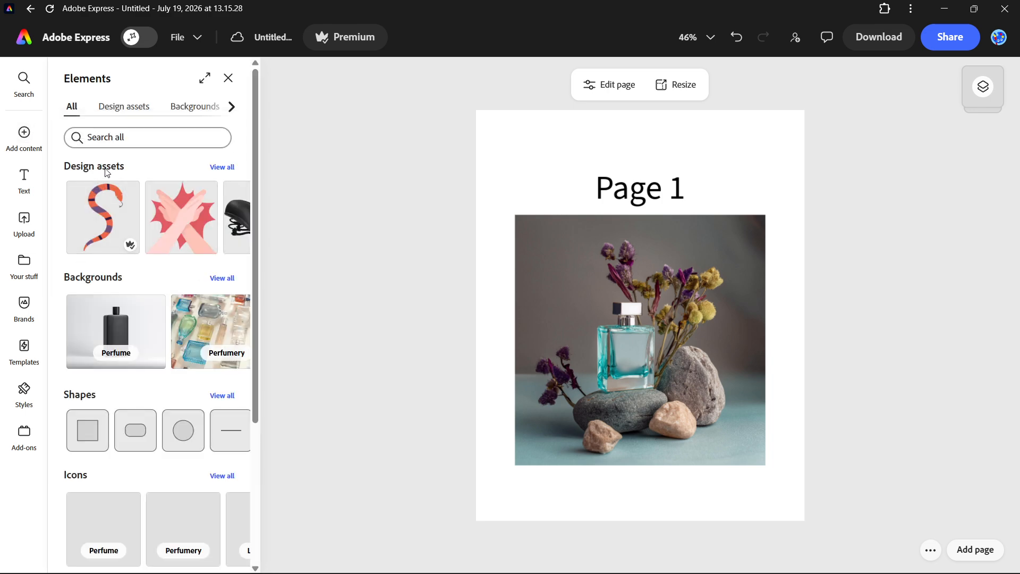
scroll(95, 297, down, 4)
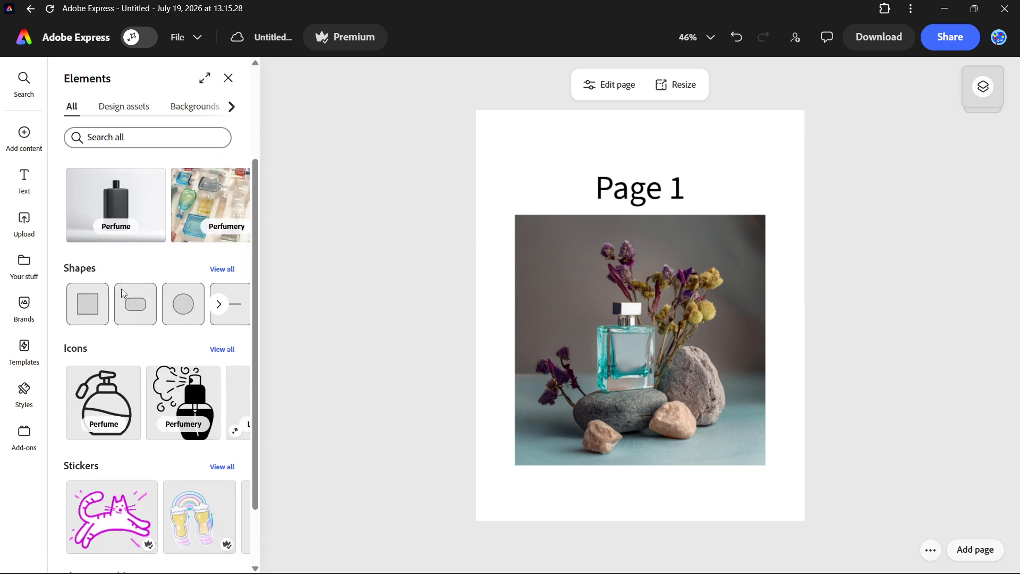
scroll(134, 388, up, 3)
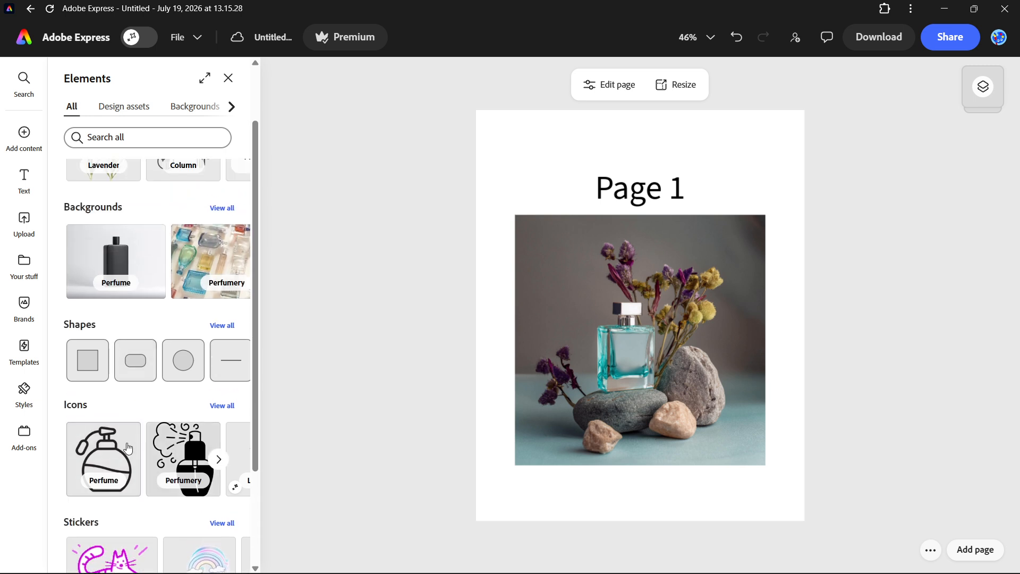
click(24, 134)
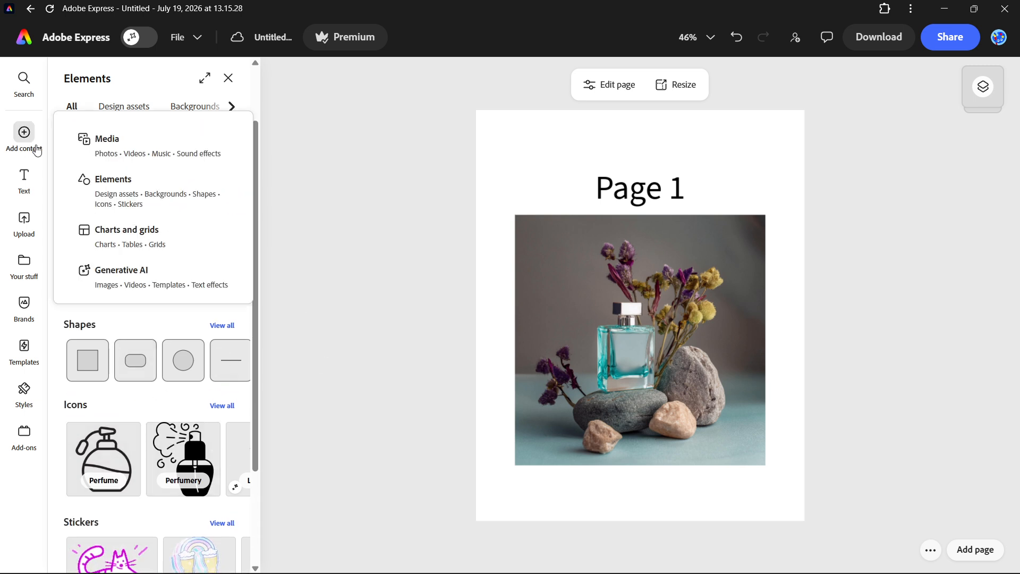
click(104, 248)
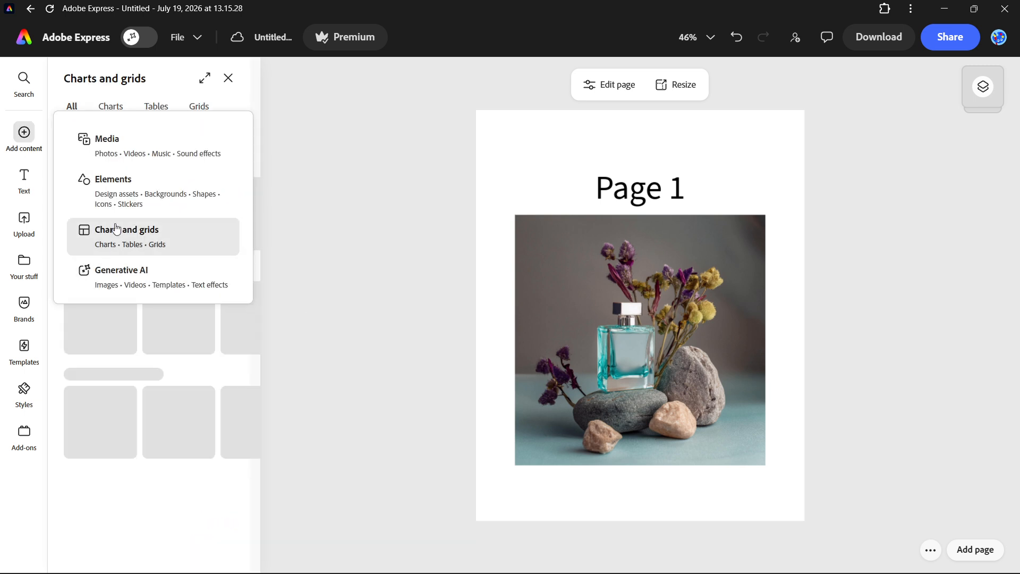
click(25, 139)
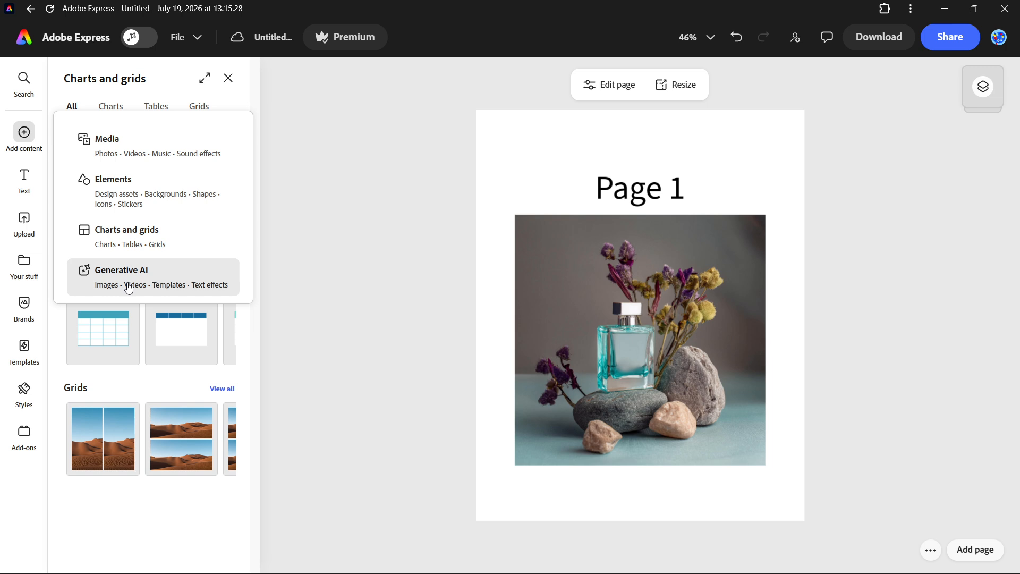
click(591, 150)
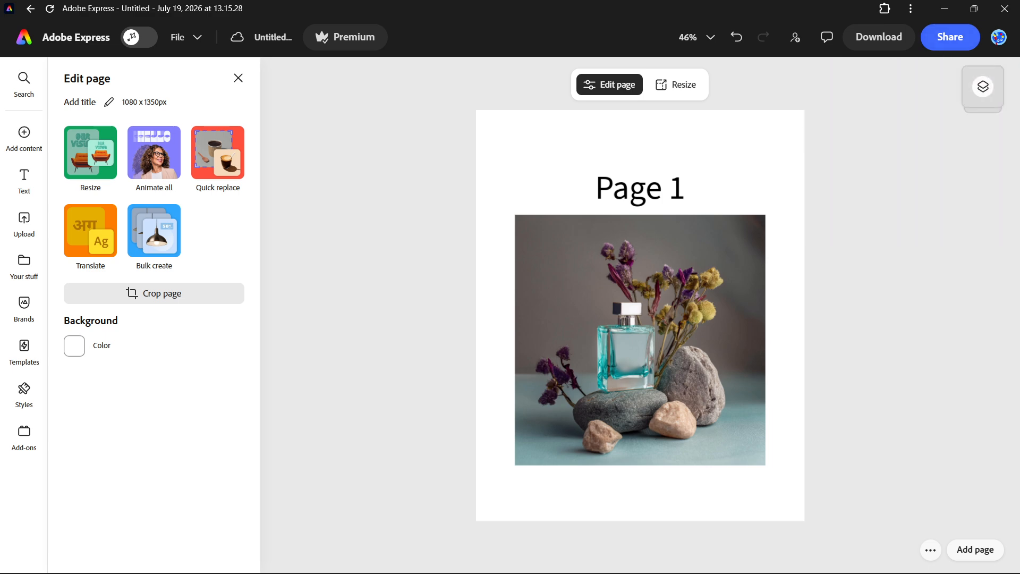
Step: Add a second page of the same size to the carousel, select it and review its page options
click(848, 344)
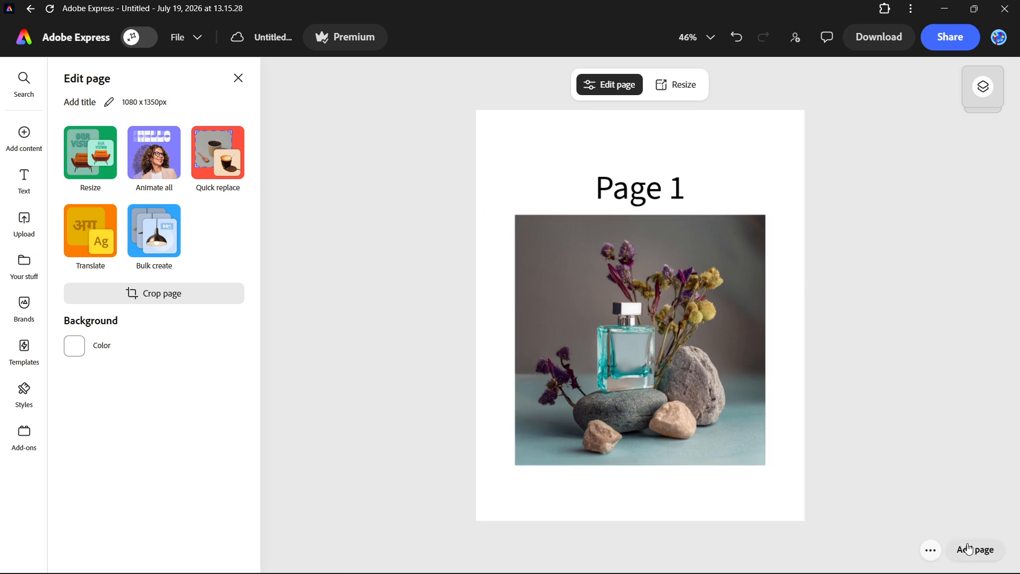
mouse_move(968, 547)
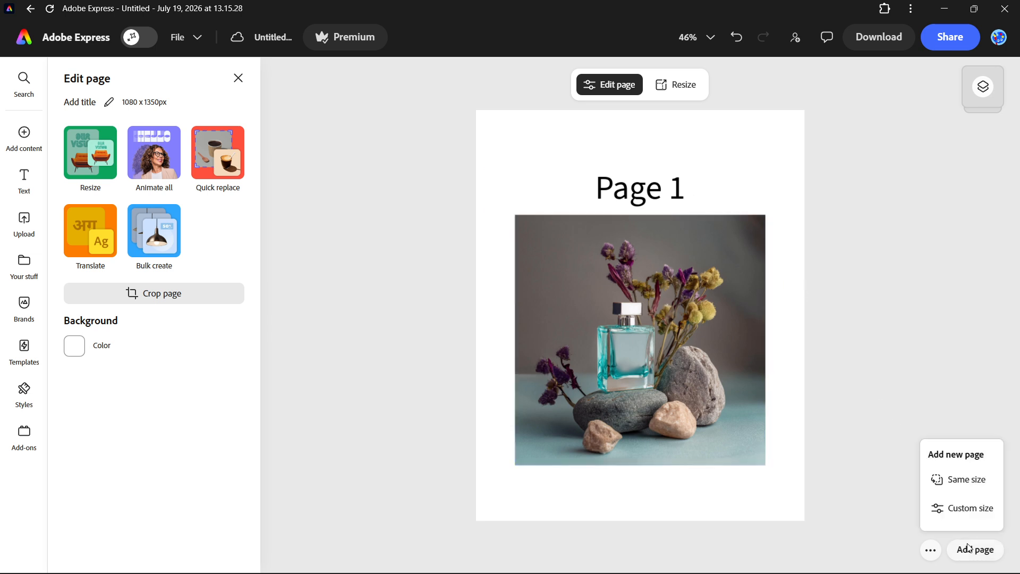
click(973, 484)
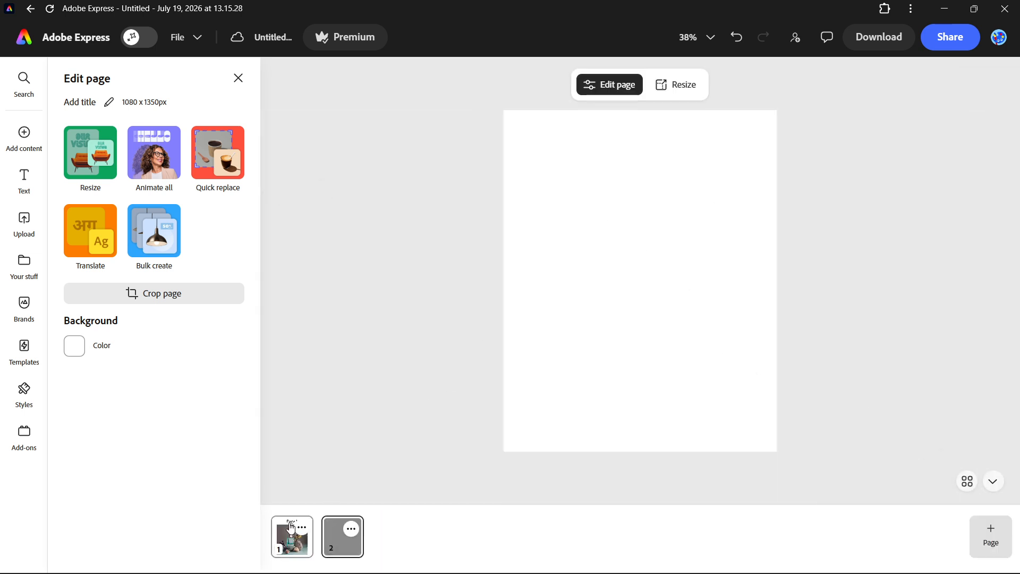
click(296, 545)
click(347, 554)
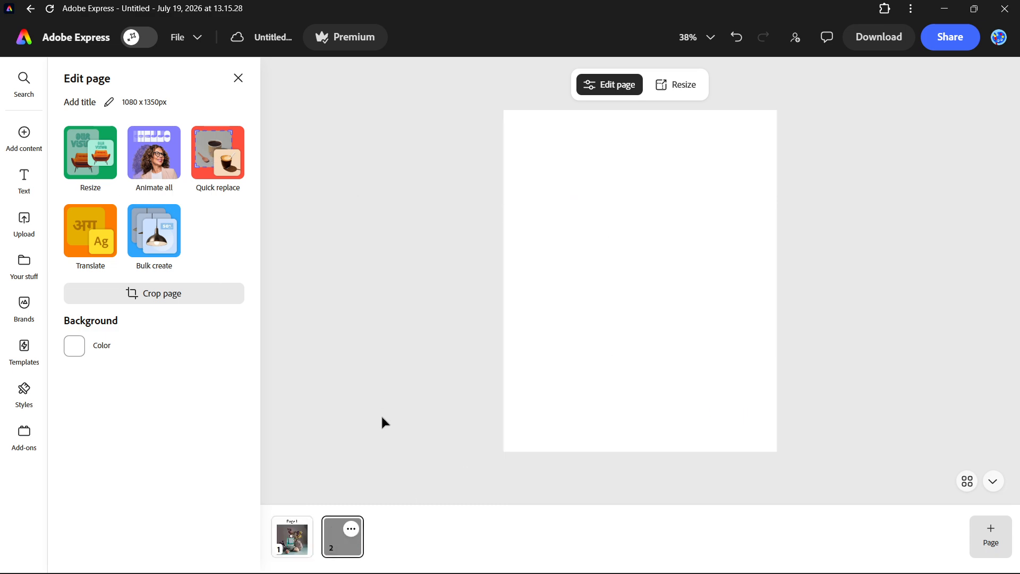
click(351, 529)
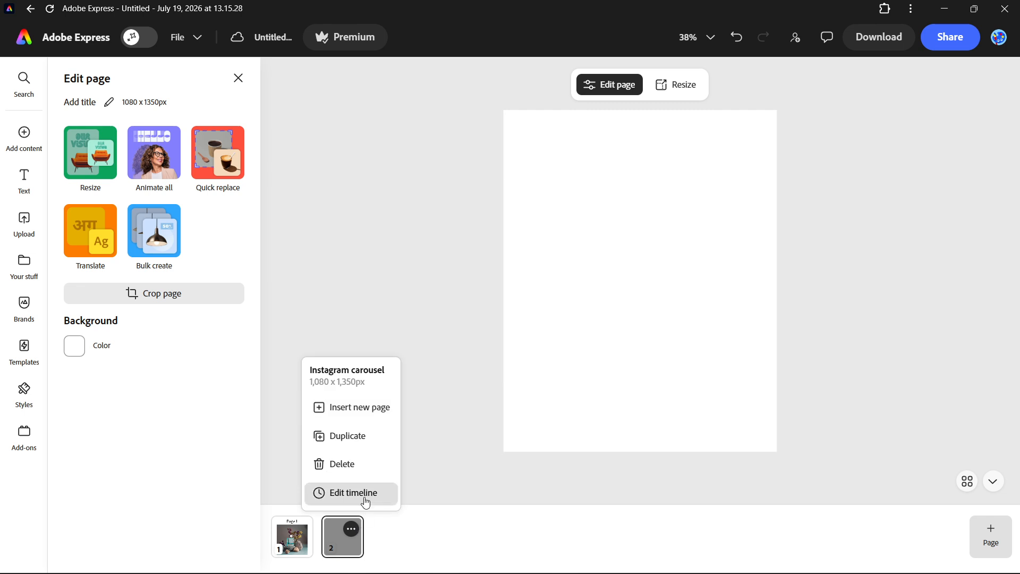
click(368, 266)
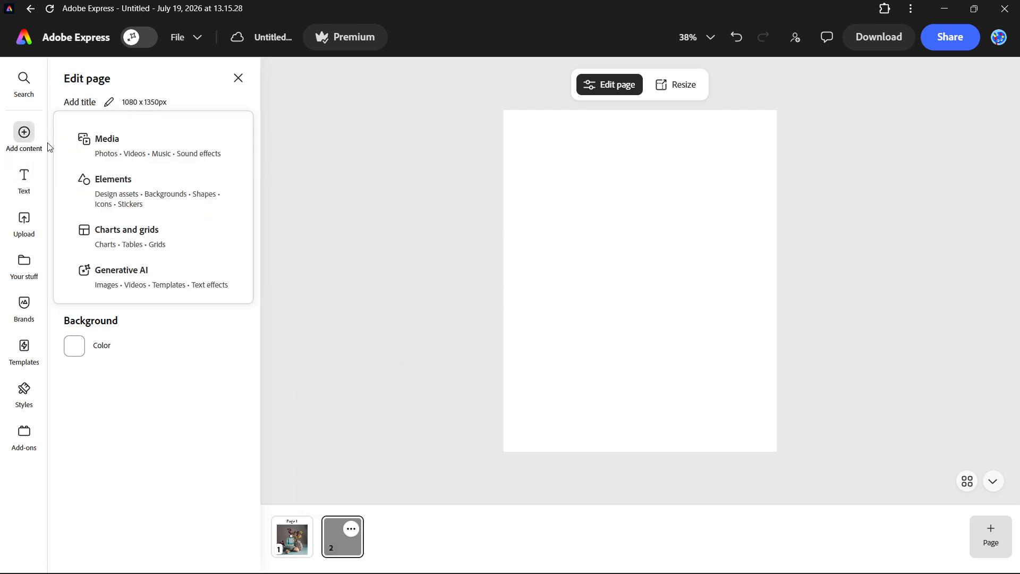
Step: Add a title reading "Page 2" to the second page and move it up near the page's top
click(91, 182)
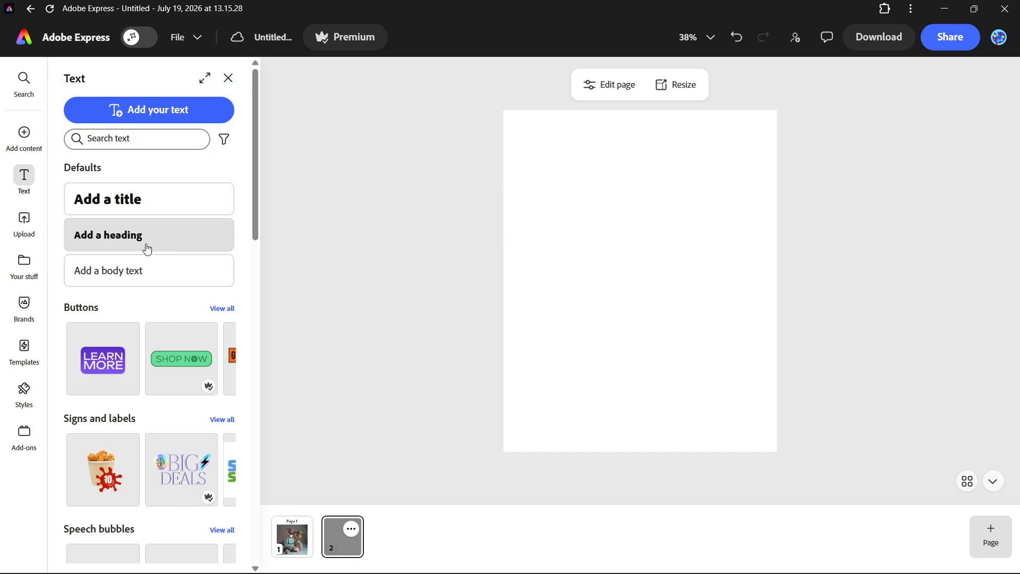
click(133, 198)
text(Page 2)
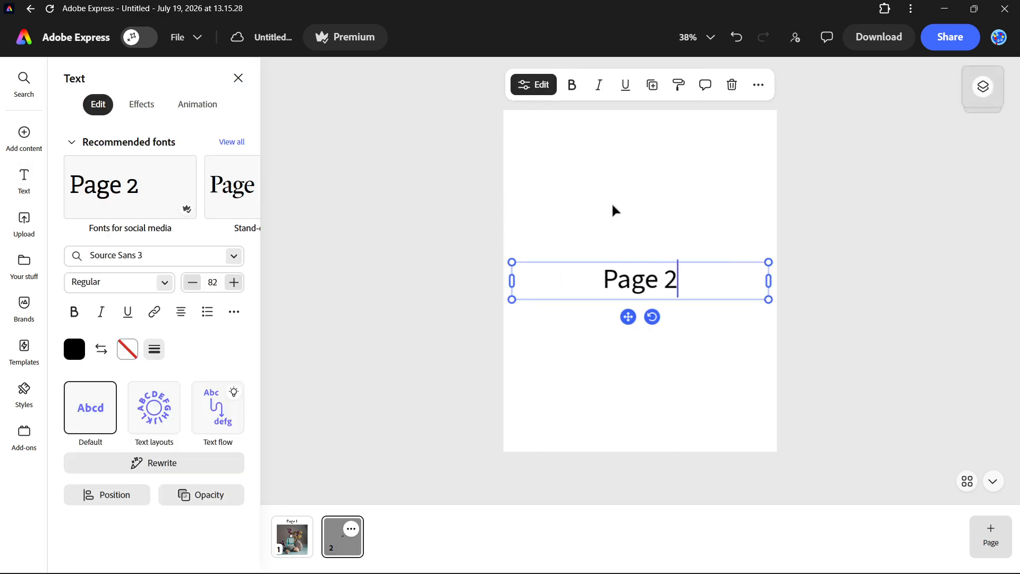
key(Escape)
drag(671, 275, 670, 167)
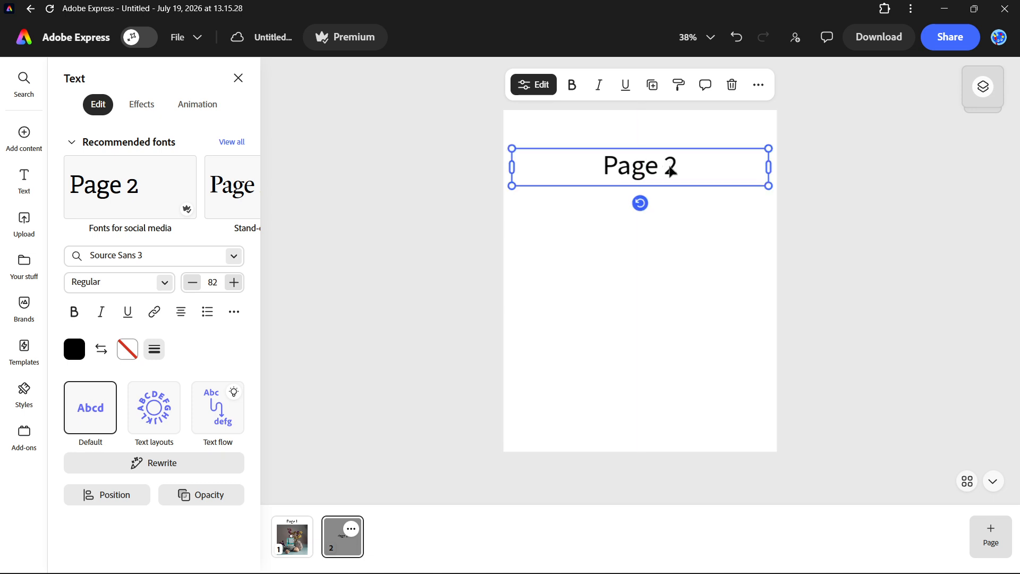
Step: Insert a square shape from the elements library and place it below the "Page 2" title, left of the page's centre
mouse_move(19, 140)
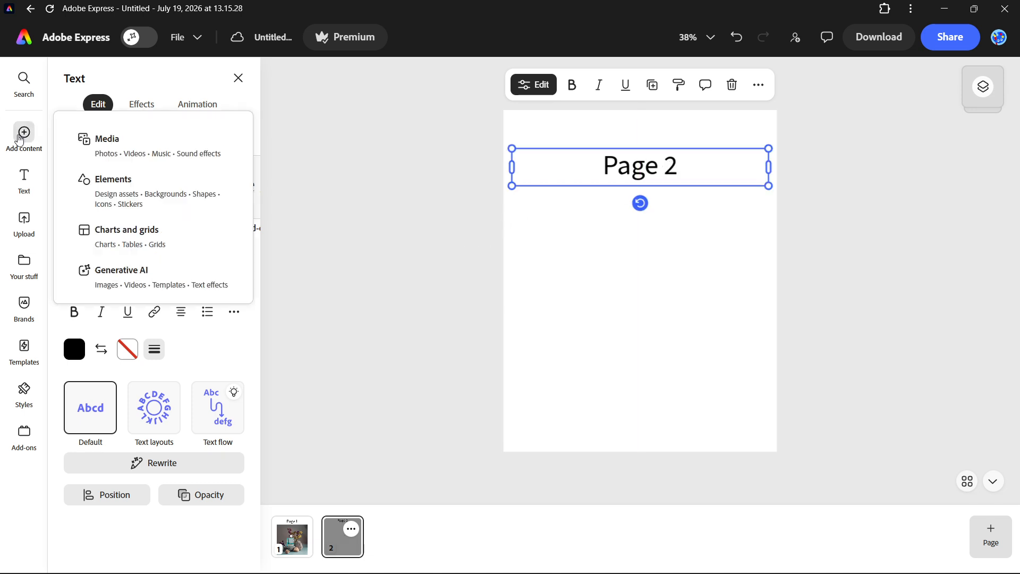
click(132, 218)
scroll(160, 339, down, 1)
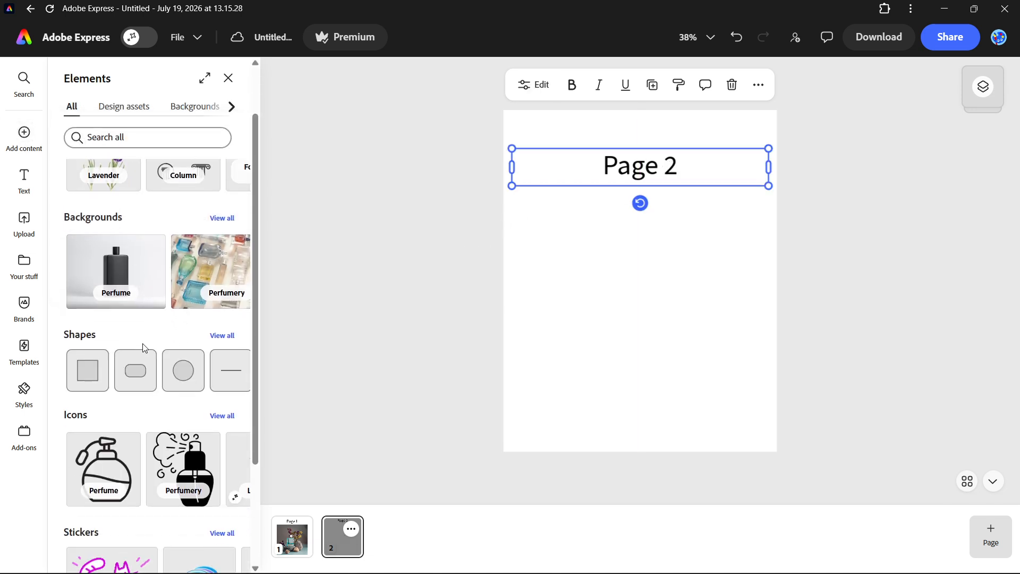
click(88, 371)
drag(620, 286, 572, 266)
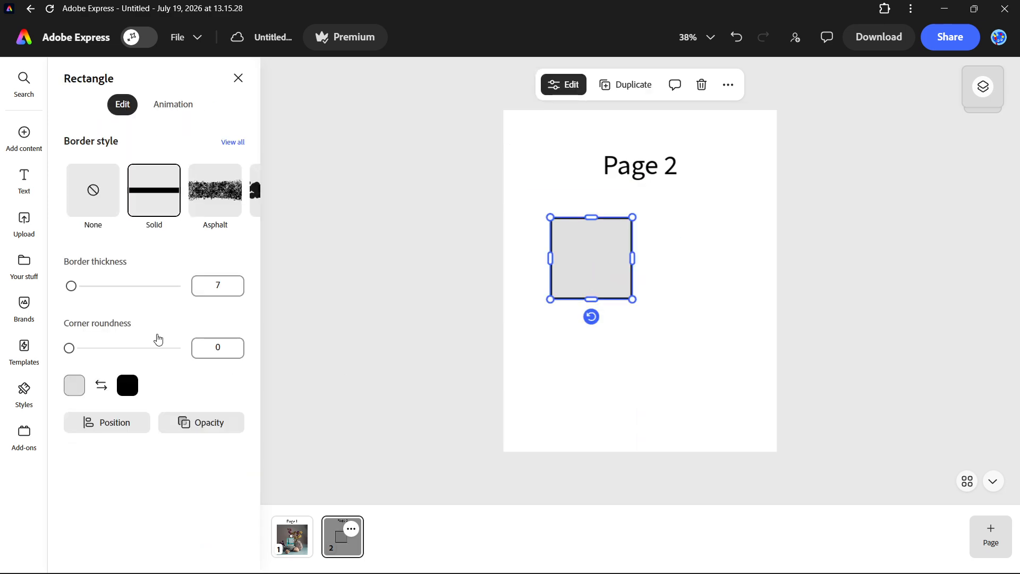
Step: Insert the semicircular 35% progress chart, enlarge it and place it beneath the square across the lower part of page 2
mouse_move(16, 184)
mouse_move(24, 136)
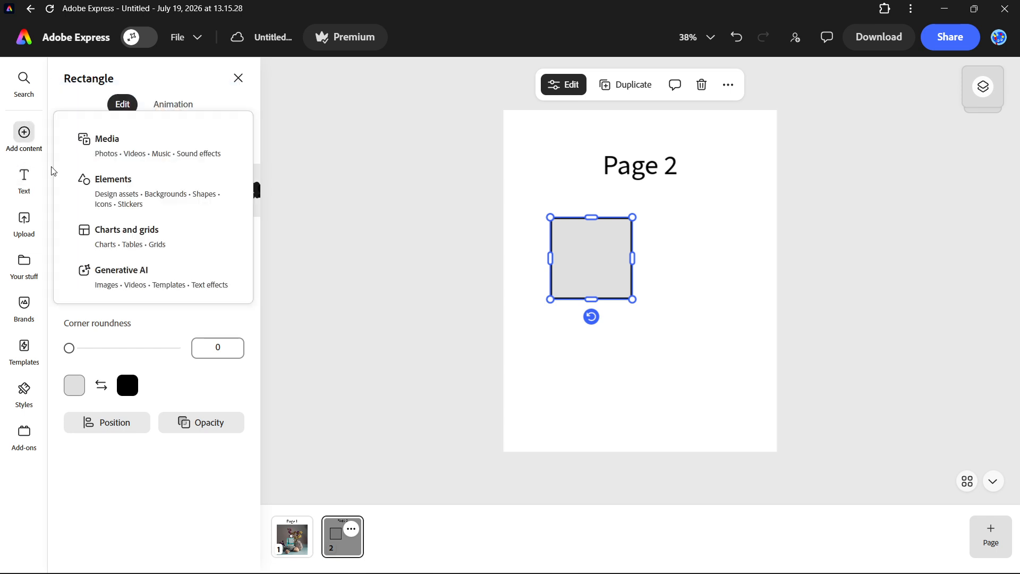
click(122, 229)
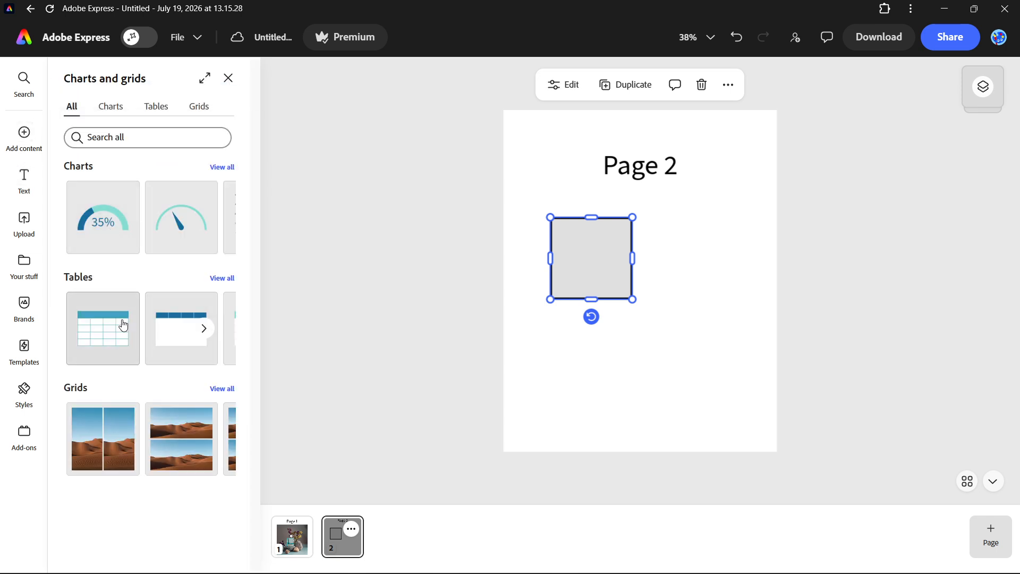
click(122, 243)
drag(622, 317, 603, 371)
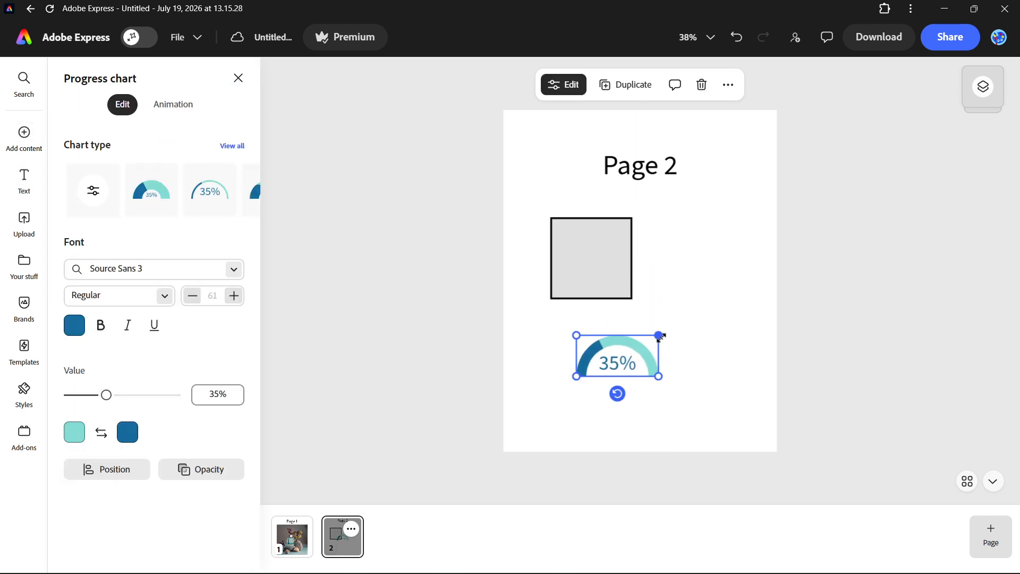
drag(659, 335, 778, 304)
drag(679, 334, 654, 375)
click(849, 326)
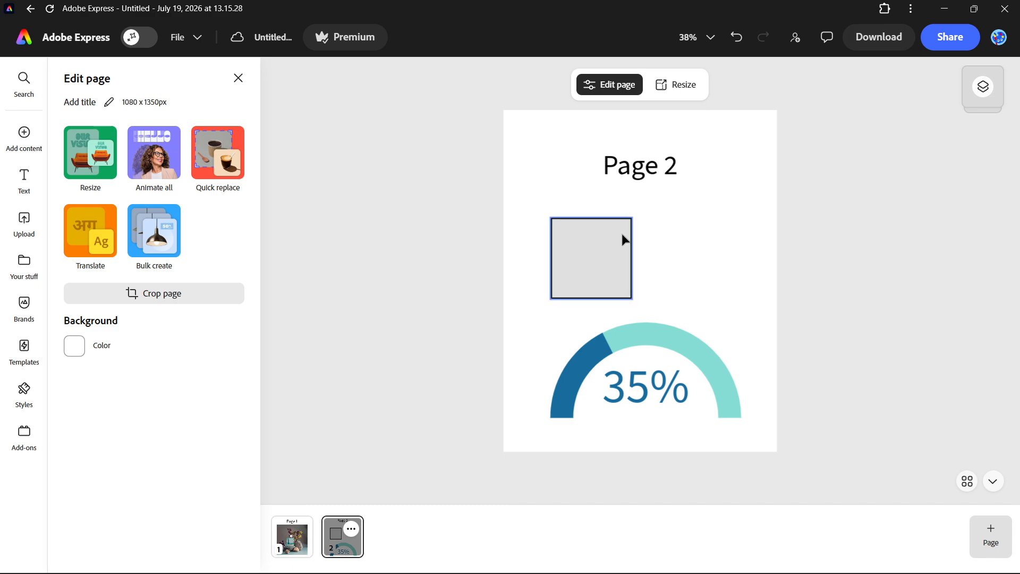
Step: Upload the image "Untitled - 24 June 2026 14.38.jpg" from Downloads onto page 2 and nudge it slightly upward
click(24, 234)
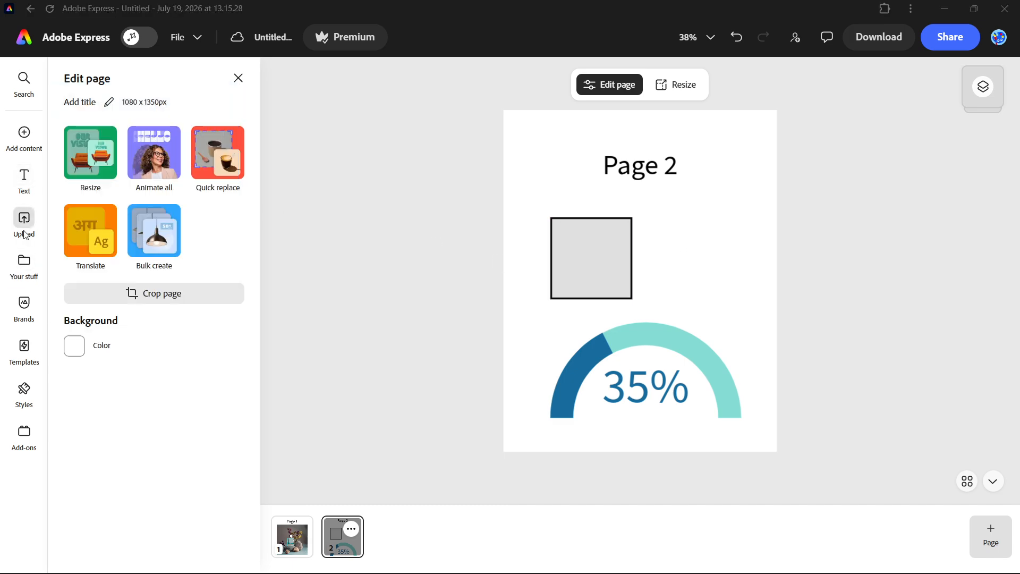
scroll(521, 302, down, 5)
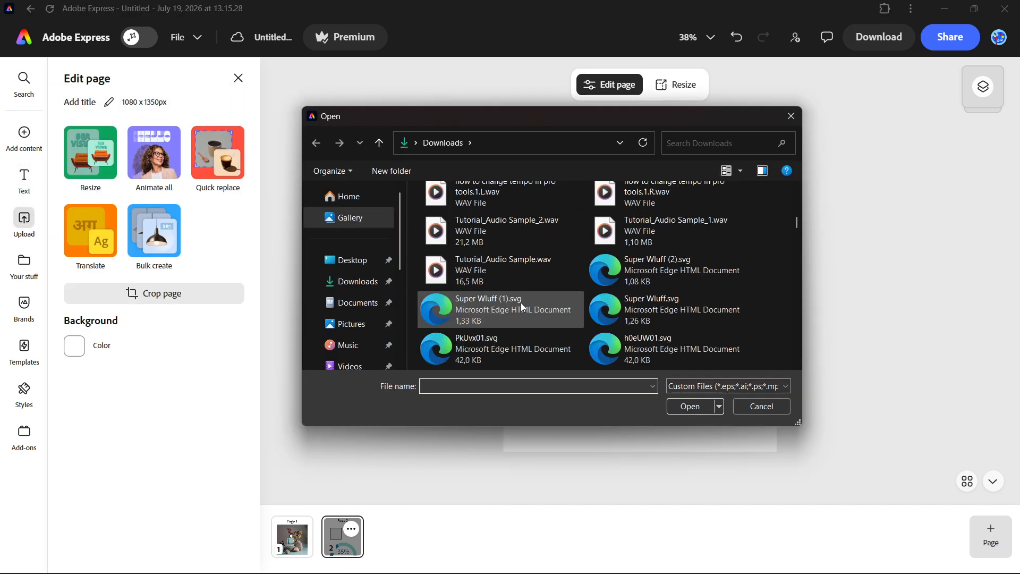
scroll(524, 302, down, 2)
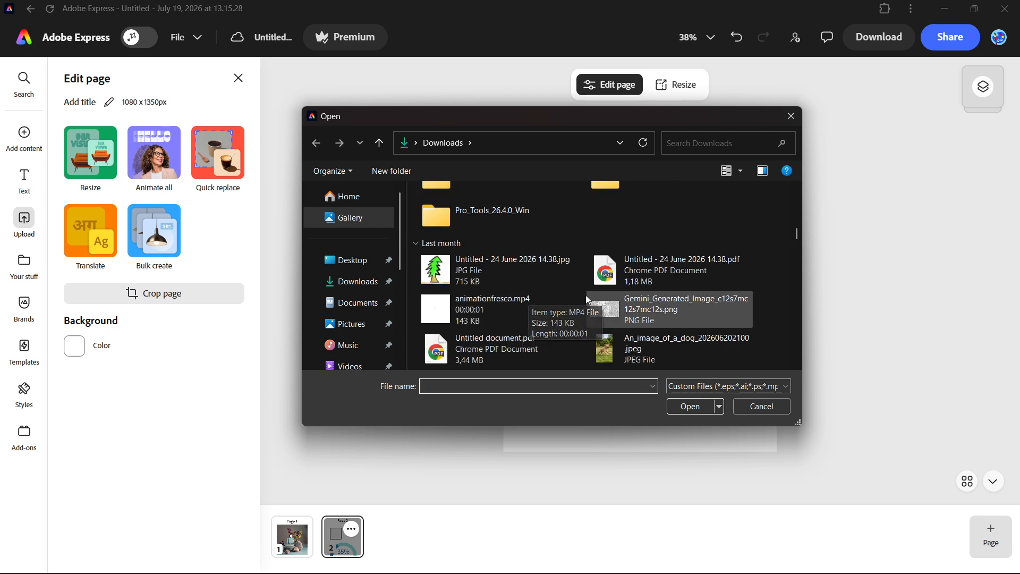
click(524, 269)
click(687, 406)
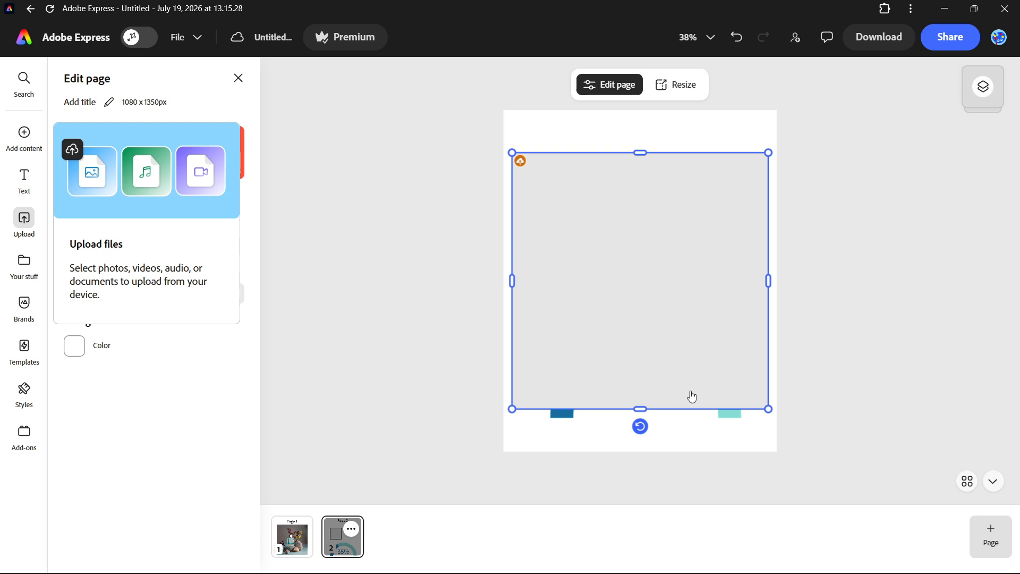
mouse_move(677, 312)
mouse_down()
mouse_move(679, 289)
mouse_move(678, 302)
mouse_up()
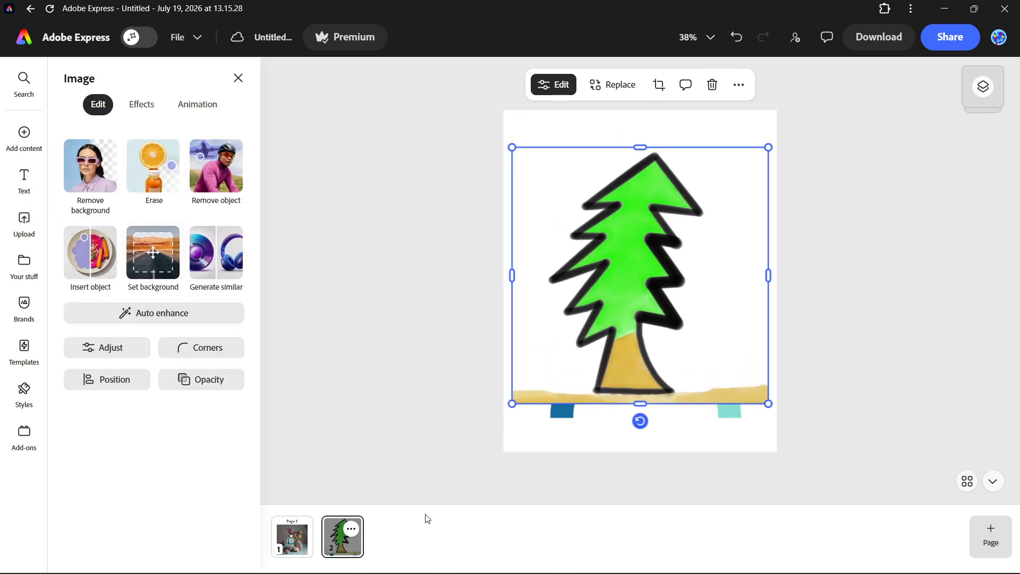
Step: Duplicate page 2 as a third page and delete the tree image from the original page 2
click(352, 528)
click(337, 433)
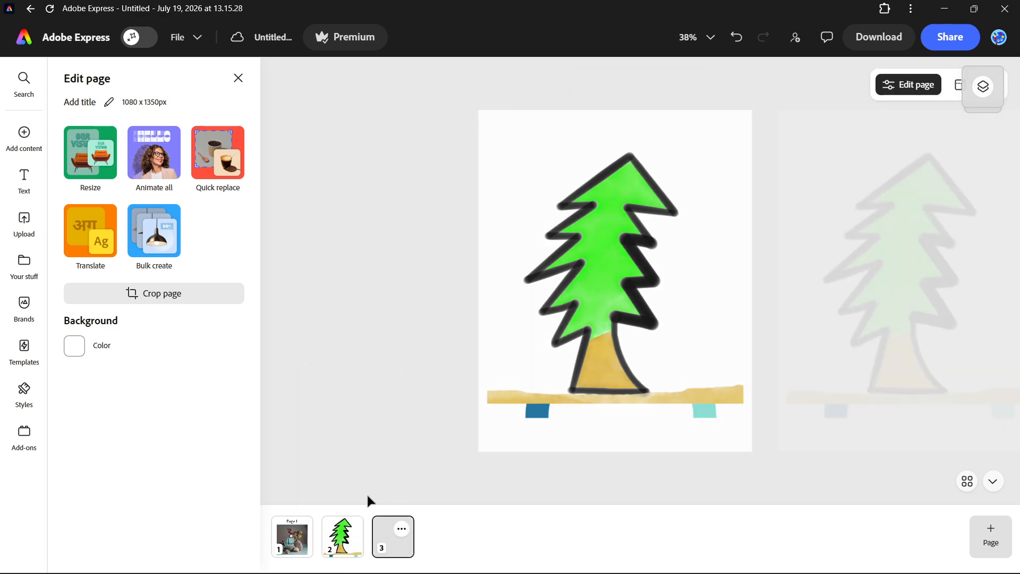
click(337, 545)
click(639, 288)
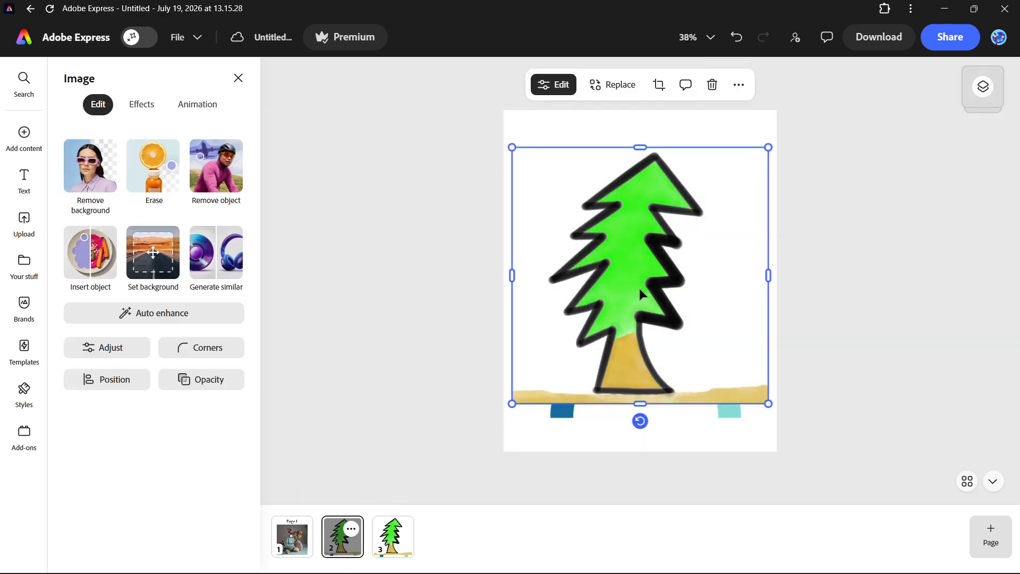
Step: Enlarge the tree image on page 3 and reposition it so it covers the whole page
click(393, 537)
click(676, 312)
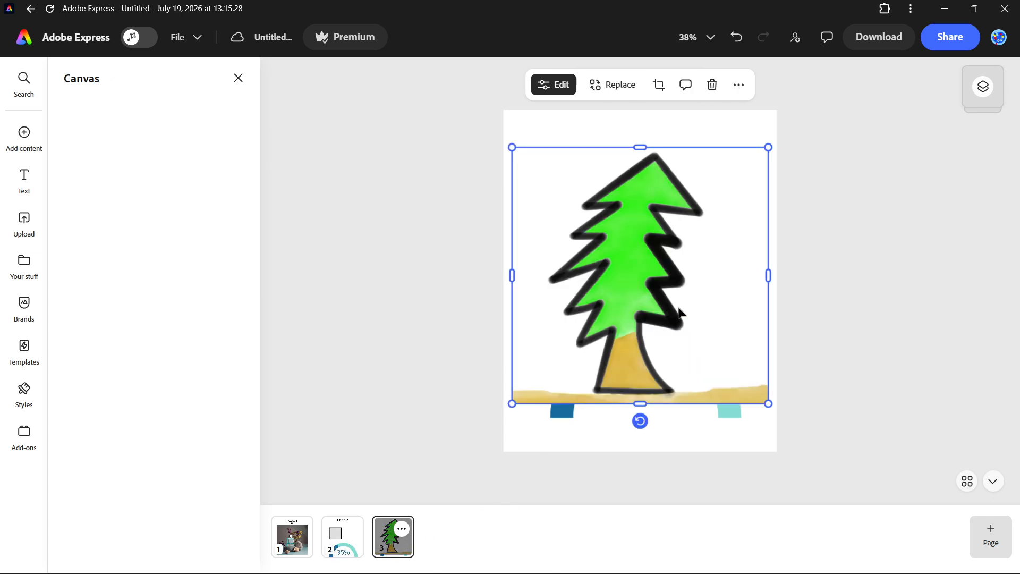
drag(763, 404, 845, 479)
drag(744, 344, 715, 340)
click(820, 333)
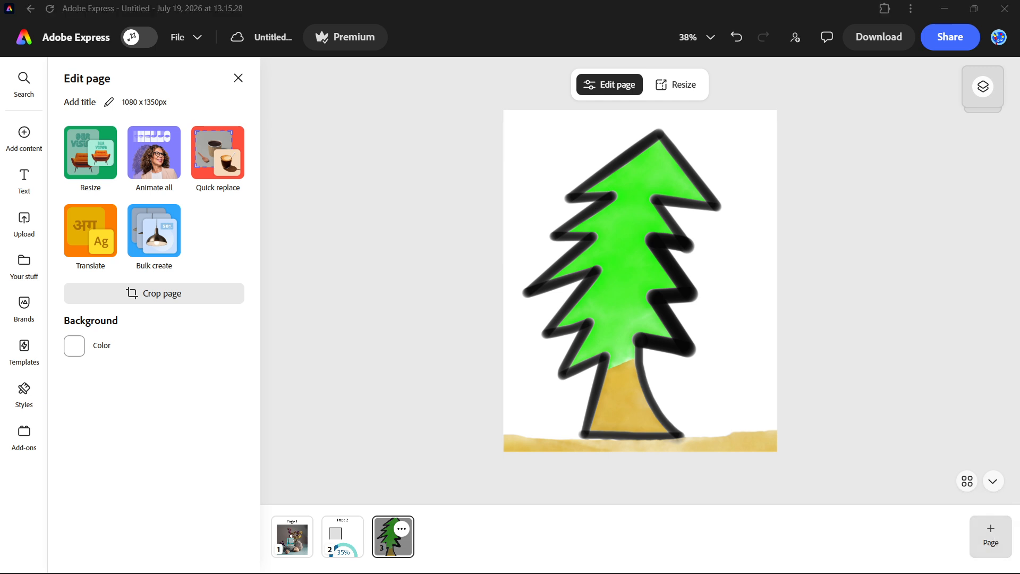
click(821, 335)
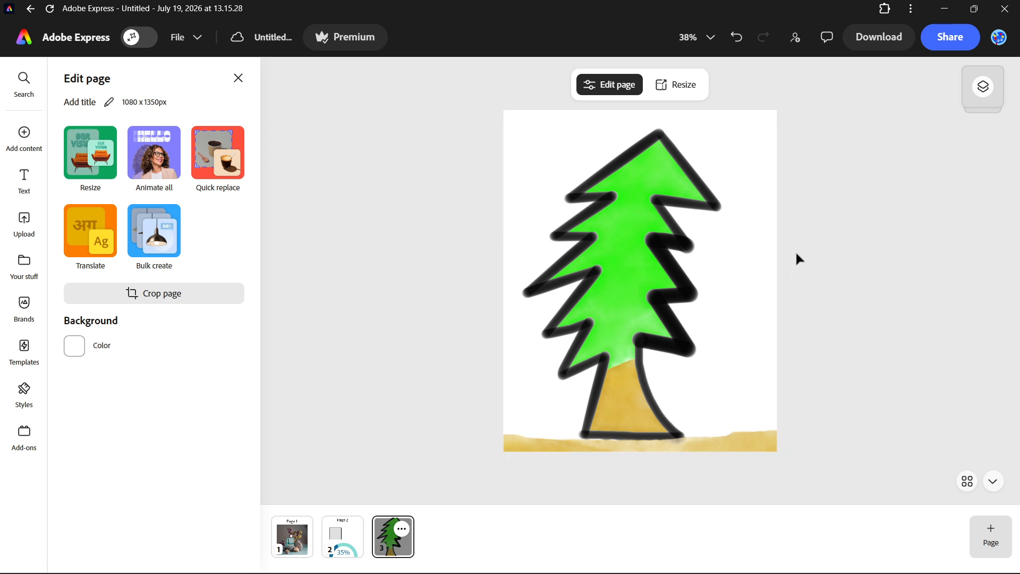
Step: Download all pages of the carousel in JPG format
click(874, 38)
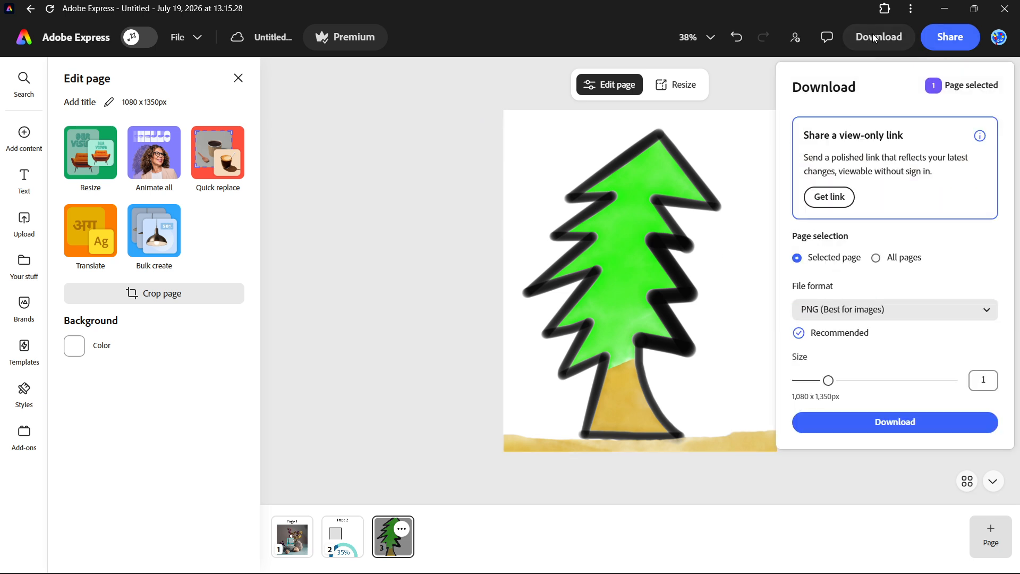
click(877, 260)
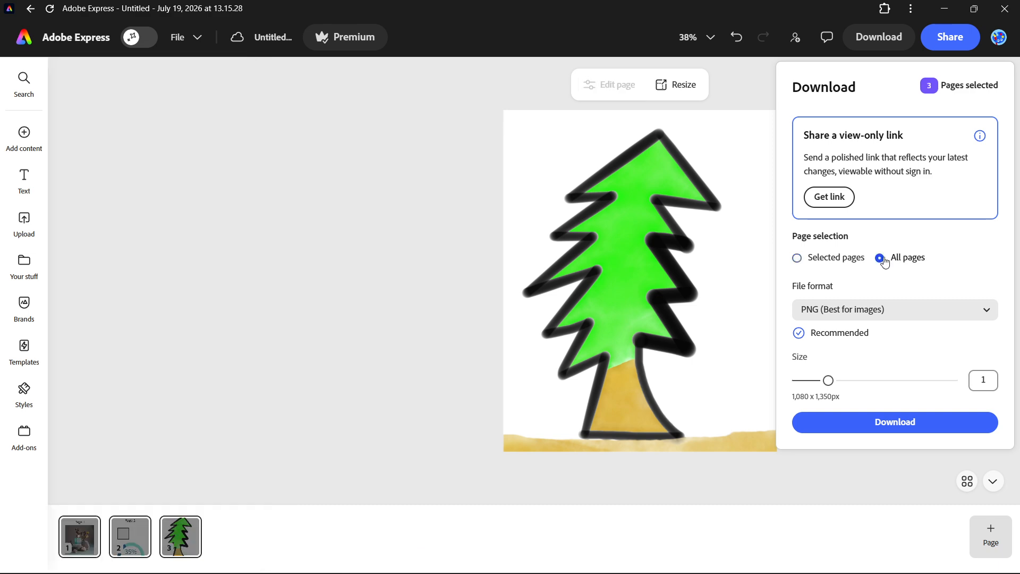
click(868, 315)
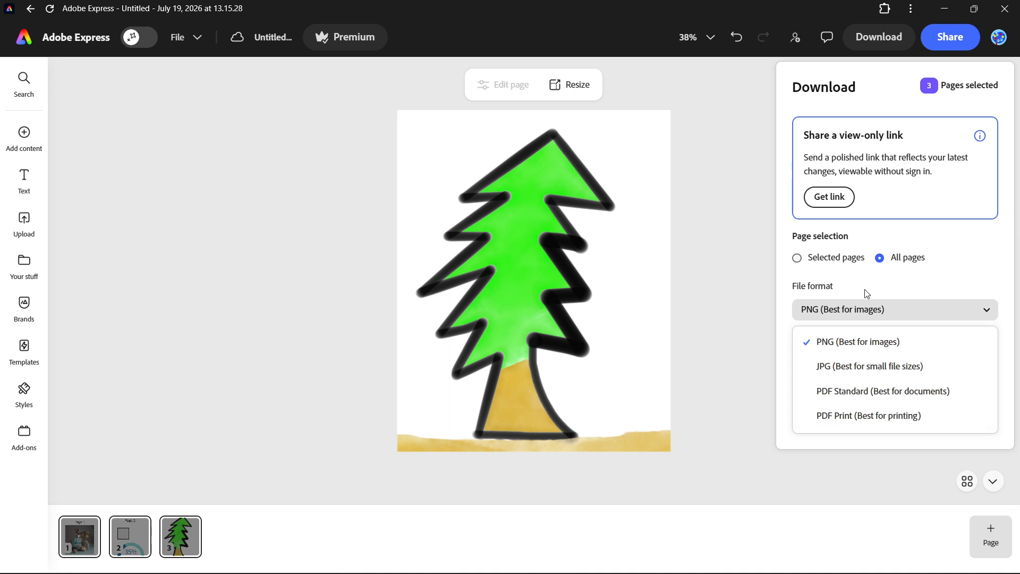
click(861, 368)
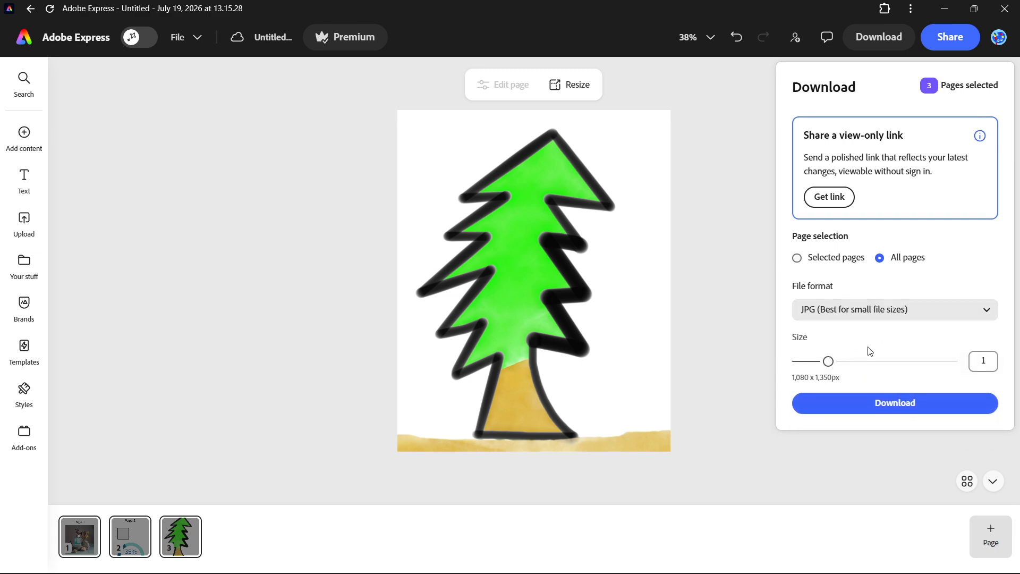
click(886, 410)
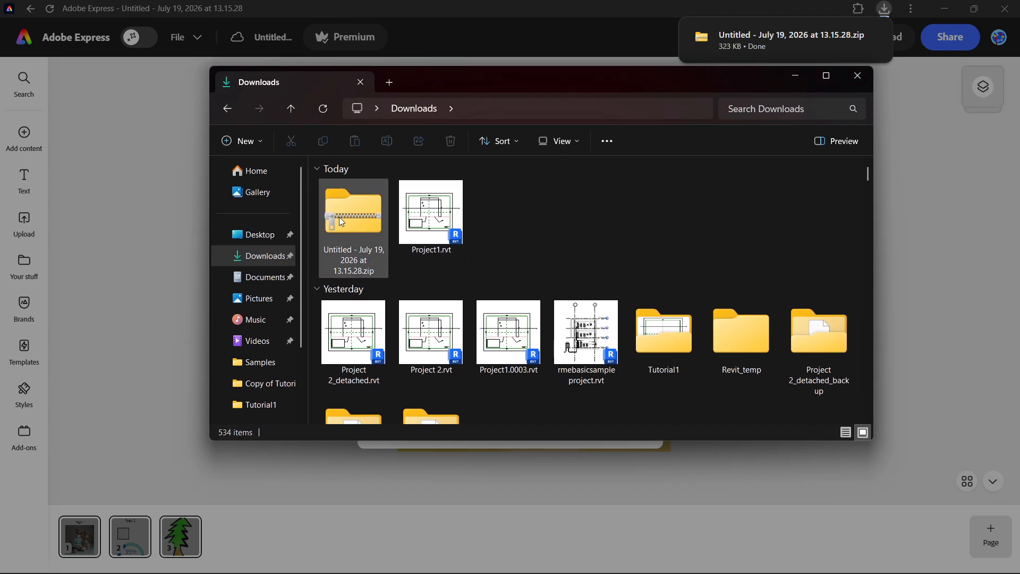
Step: Extract the downloaded "Untitled - July 19, 2026 at 13.15.28.zip" into Downloads and open the innermost extracted folder
right_click(351, 220)
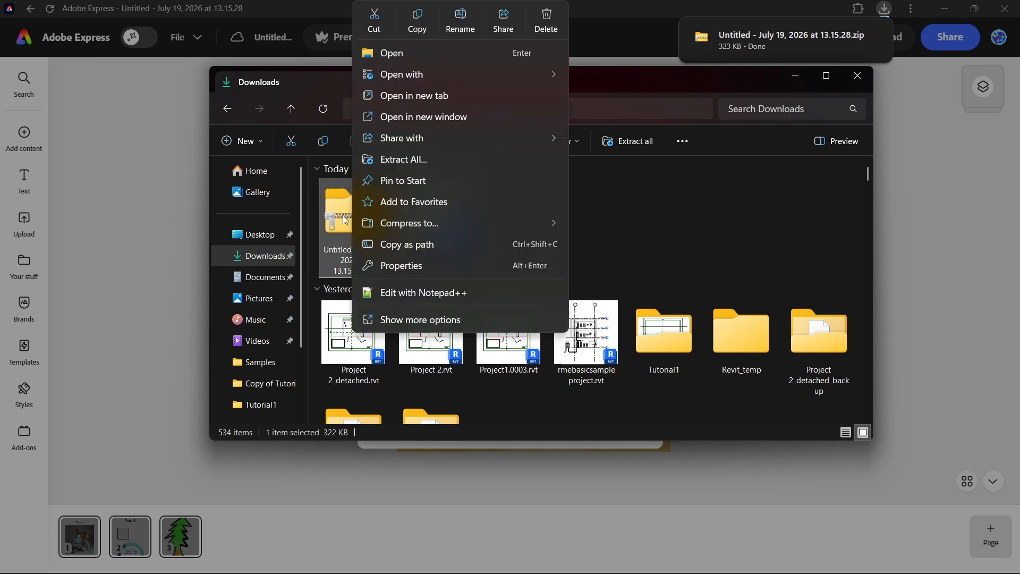
click(409, 166)
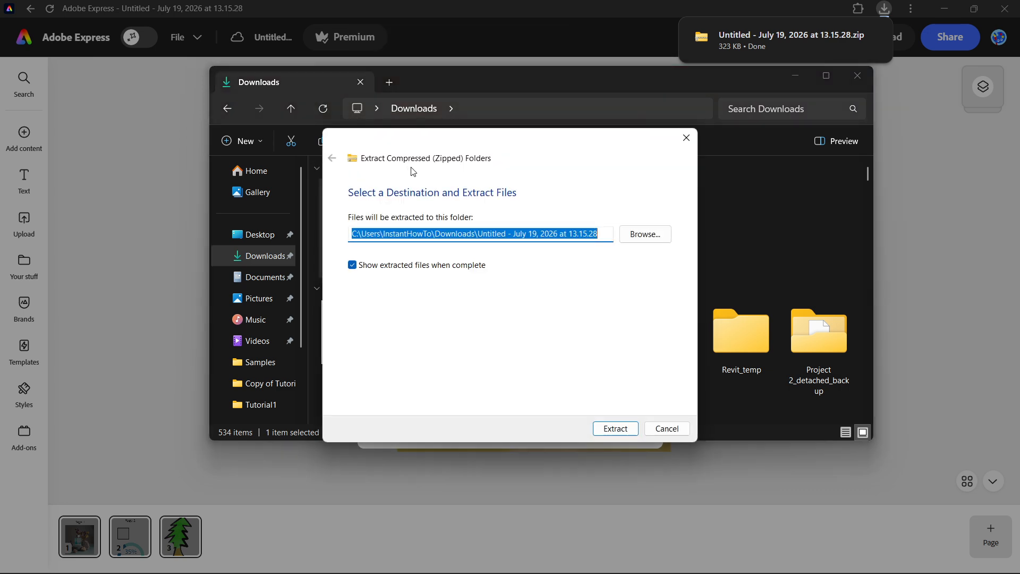
click(615, 427)
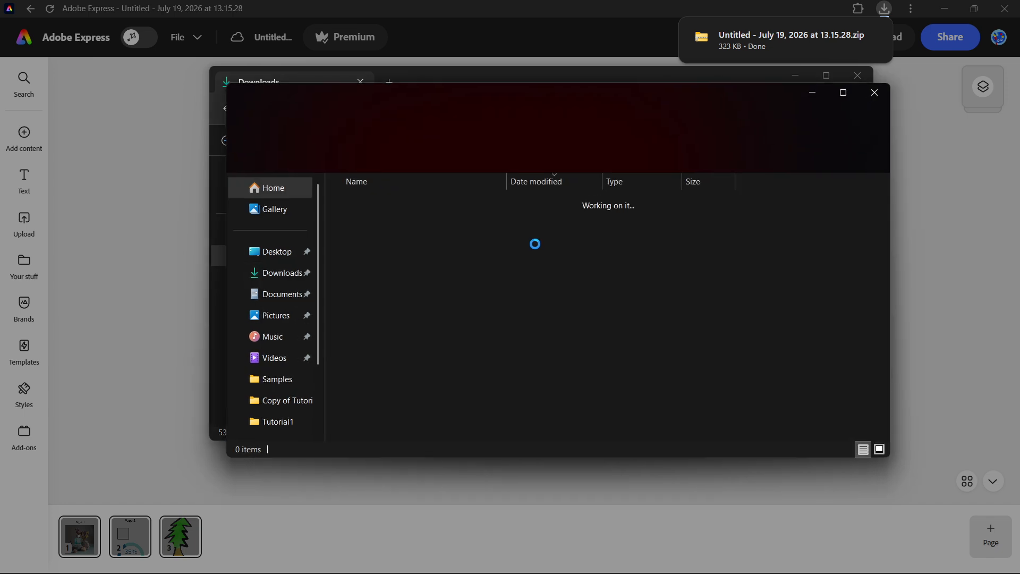
click(874, 92)
double_click(490, 238)
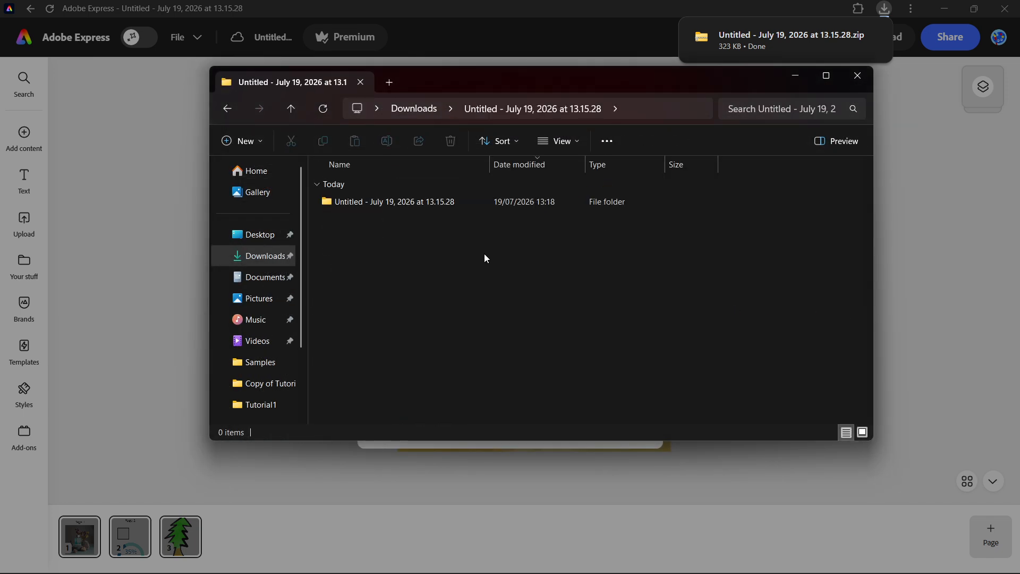
click(443, 202)
double_click(443, 202)
Step: Show the extracted JPEG pages as large thumbnails to check them, and close the folder window
drag(446, 285, 435, 193)
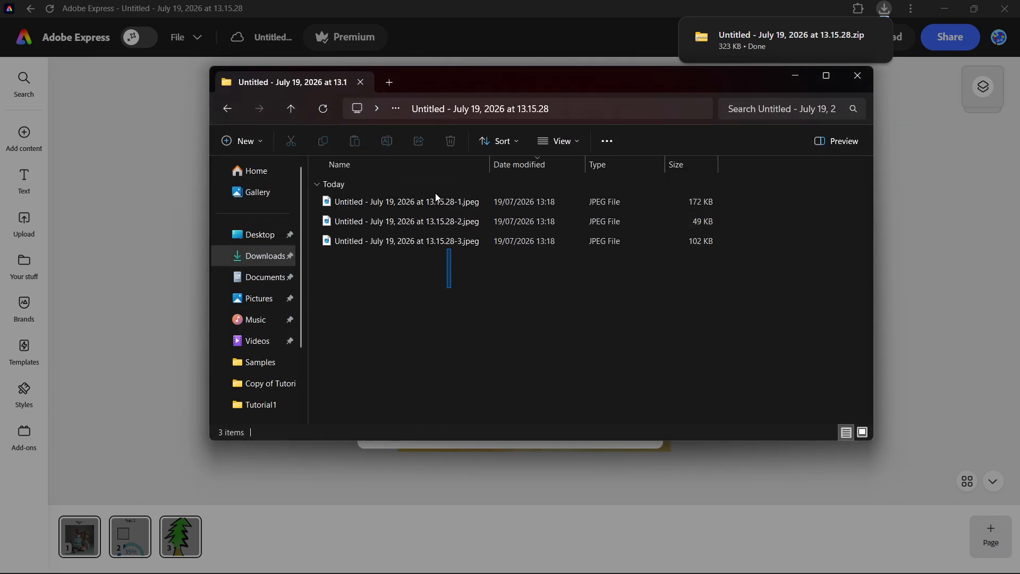
click(862, 431)
click(630, 315)
drag(655, 280, 284, 219)
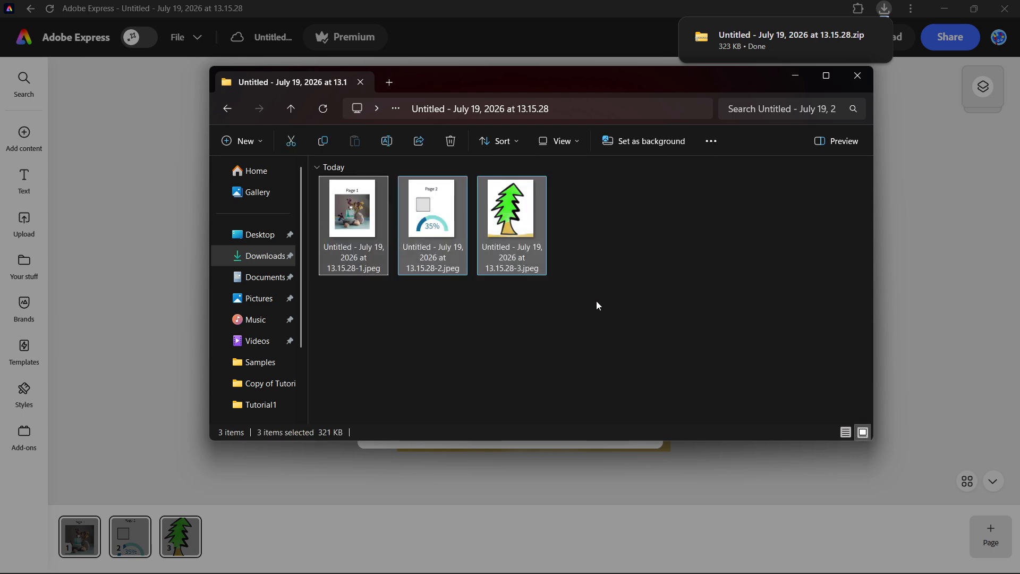
click(655, 323)
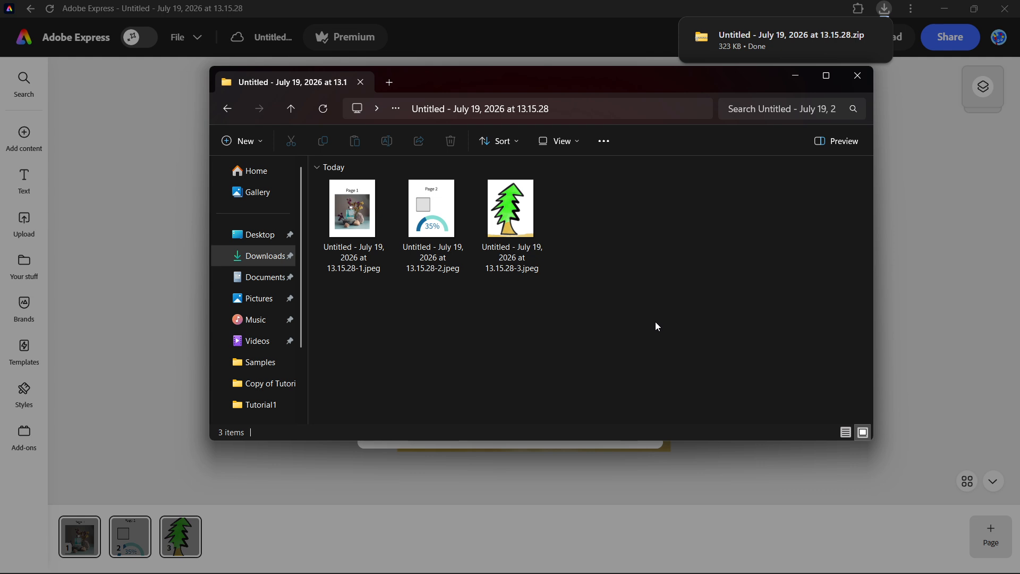
click(862, 74)
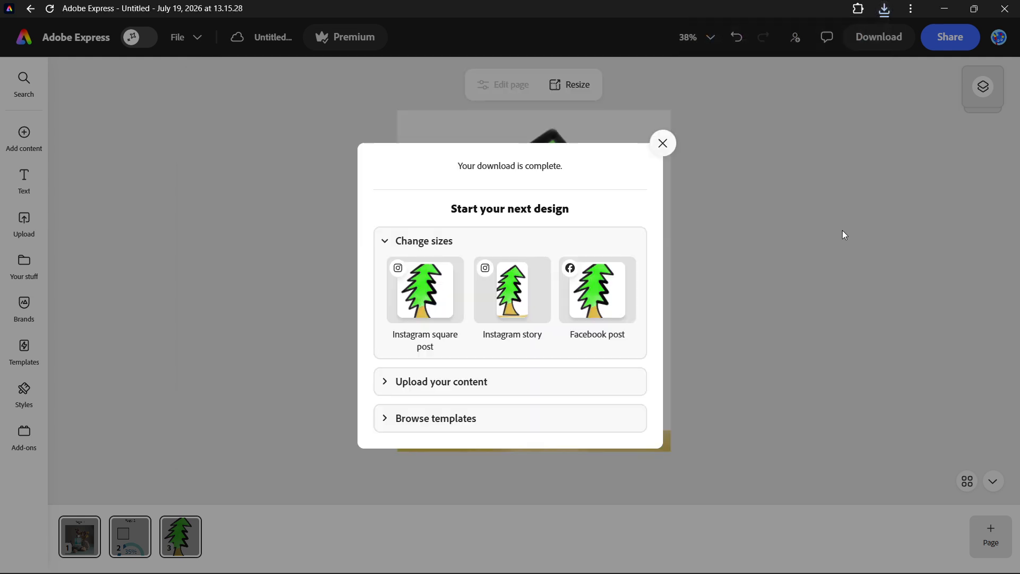